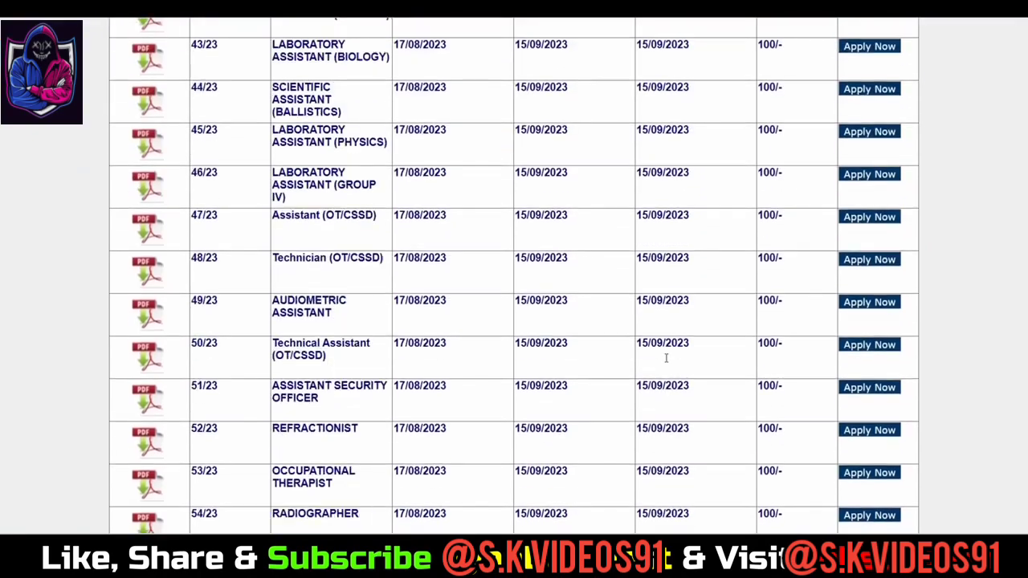
Step: Dismiss the Guardian NetSecure notice and apply for post 33/23, Trained Graduate Teacher
scroll(664, 362, "up", 6)
scroll(664, 362, "up", 10)
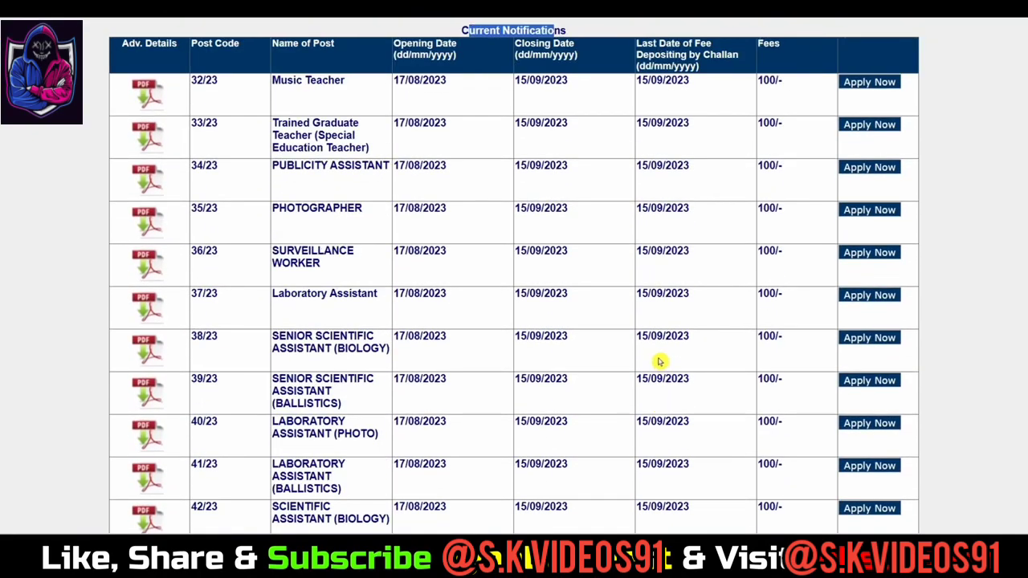
scroll(660, 361, "up", 3)
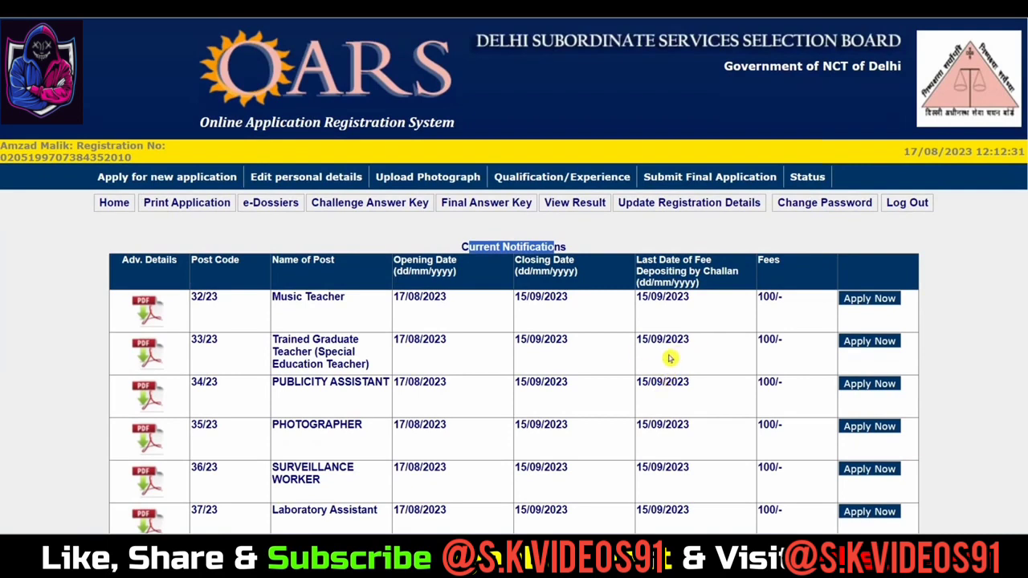
scroll(653, 354, "down", 2)
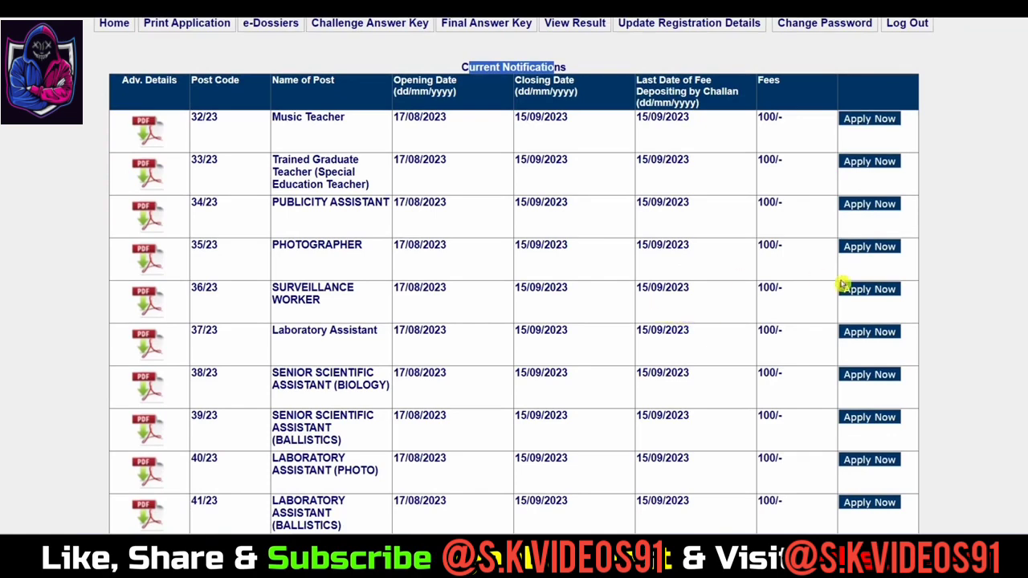
scroll(874, 296, "up", 2)
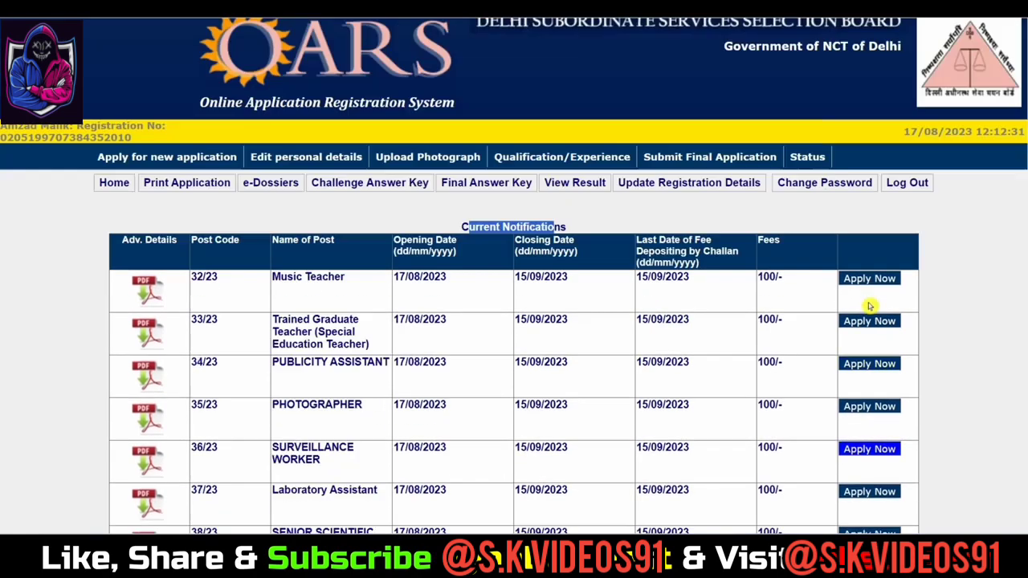
scroll(804, 337, "down", 1)
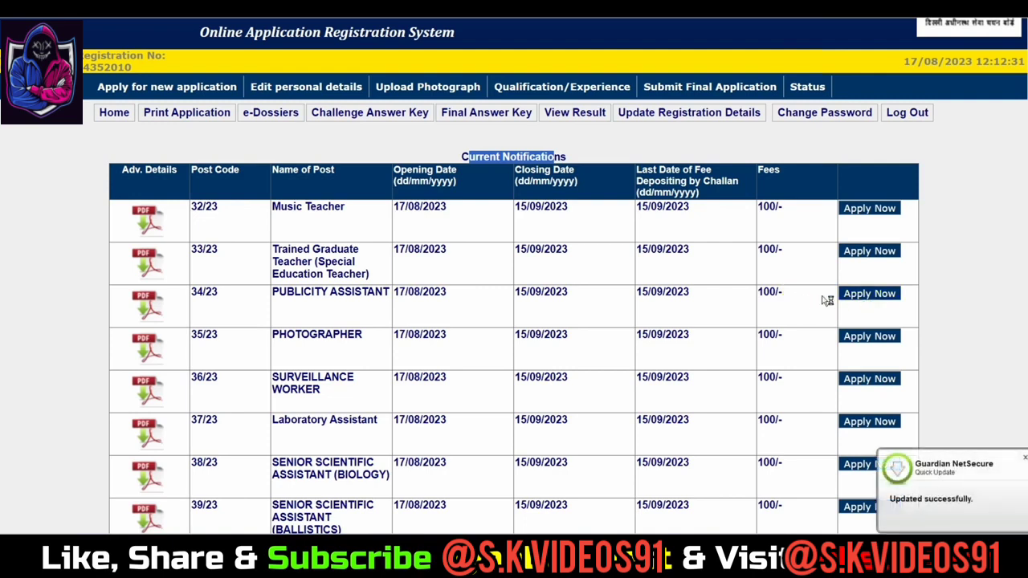
left_click(1024, 458)
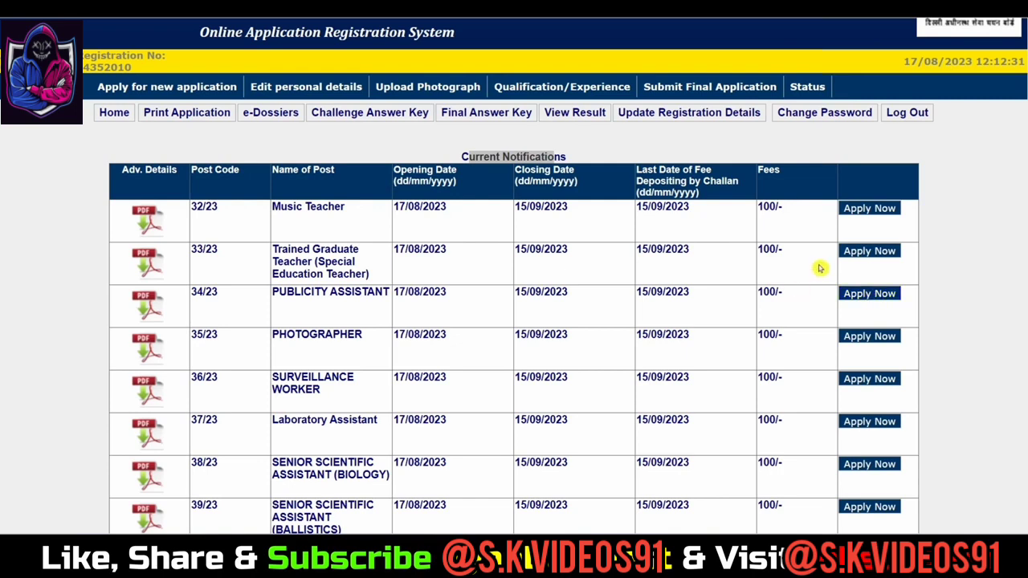
left_click(868, 256)
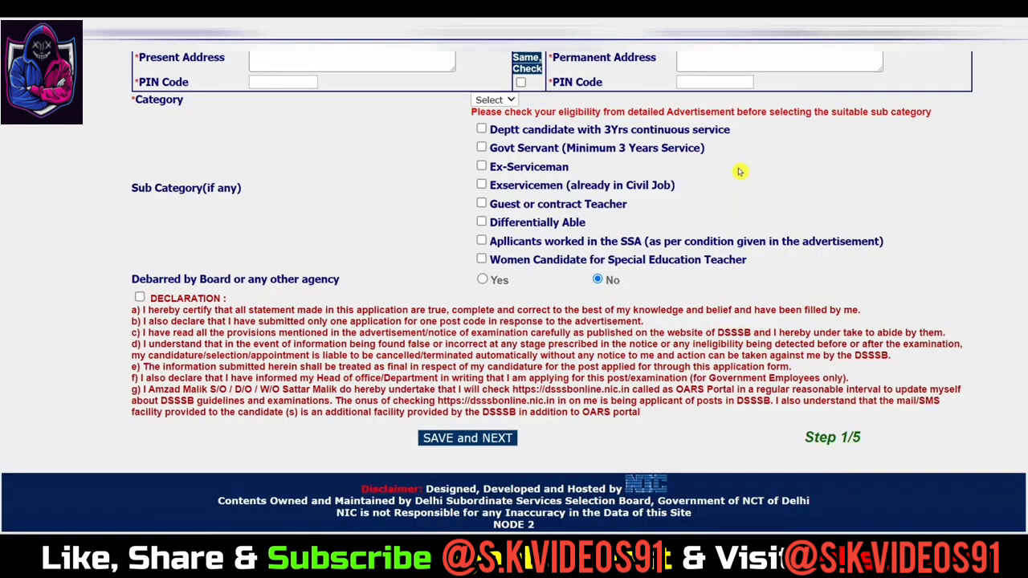
Step: Enter 247001 as the present-address PIN code
left_click(293, 57)
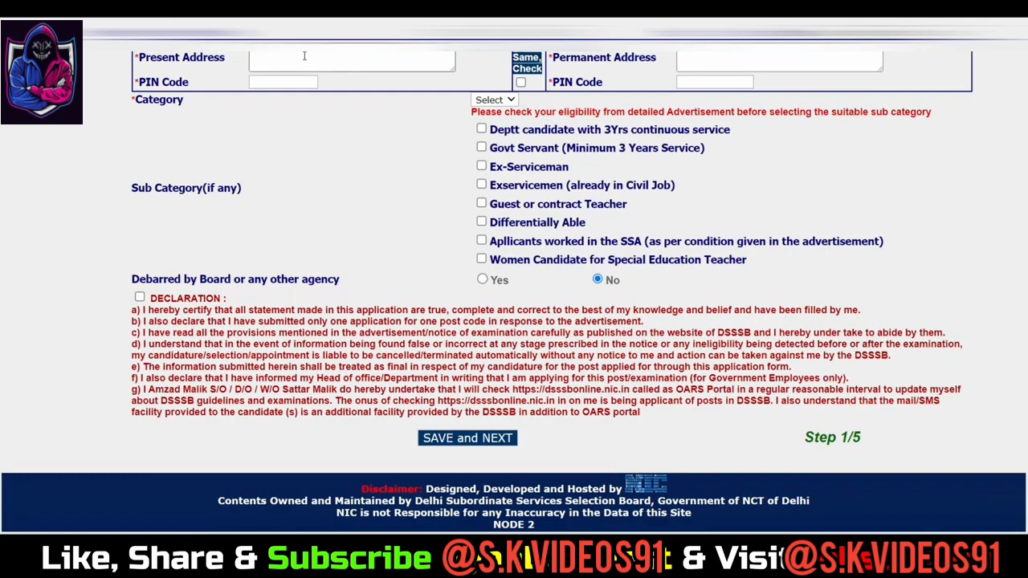
left_click(305, 55)
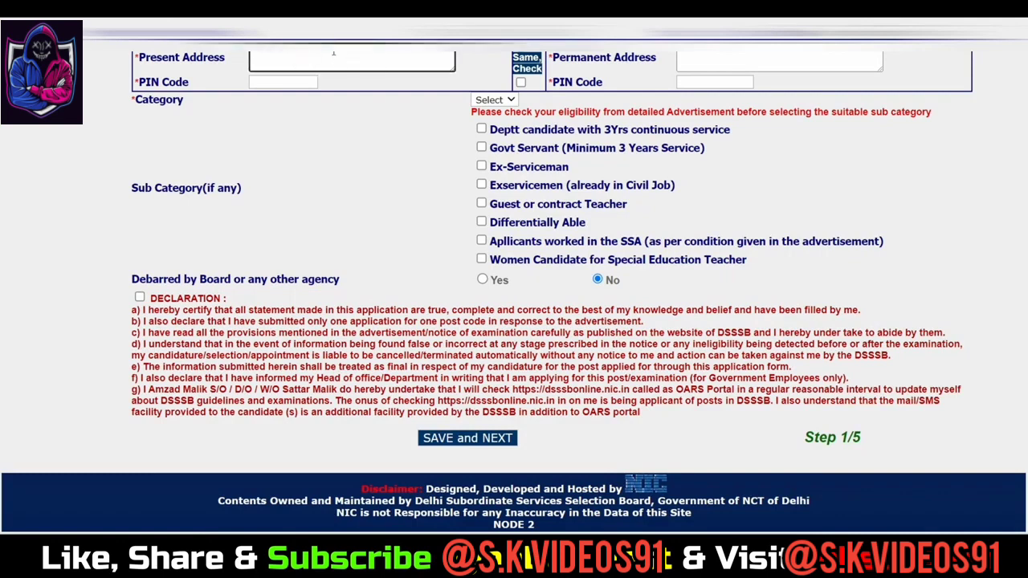
triple_click(161, 59)
left_click(328, 56)
left_click(281, 82)
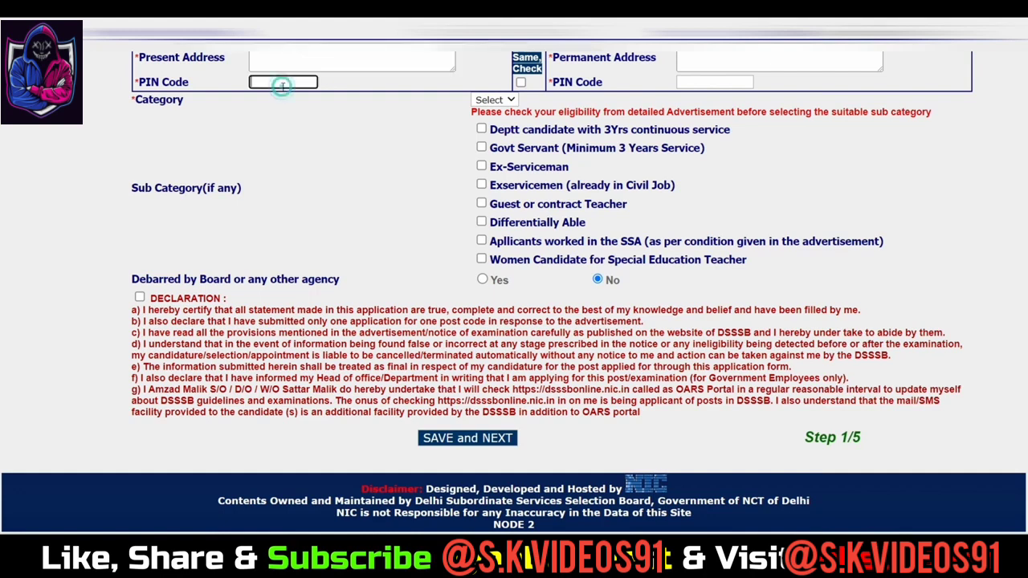
type("247001")
Step: Toggle Same Check on and off so the permanent address stays uncopied
left_click(234, 57)
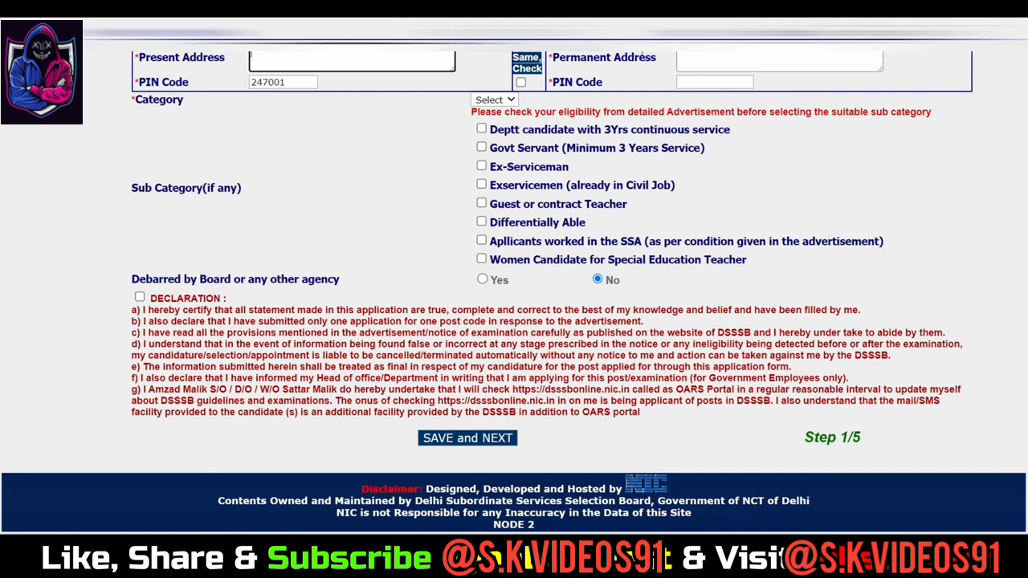
left_click(521, 82)
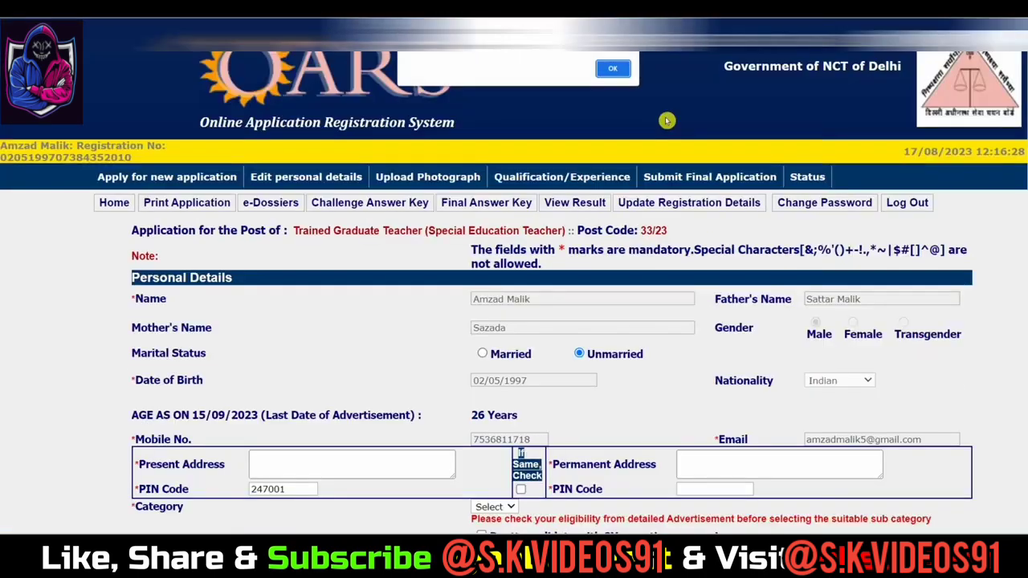
left_click(520, 82)
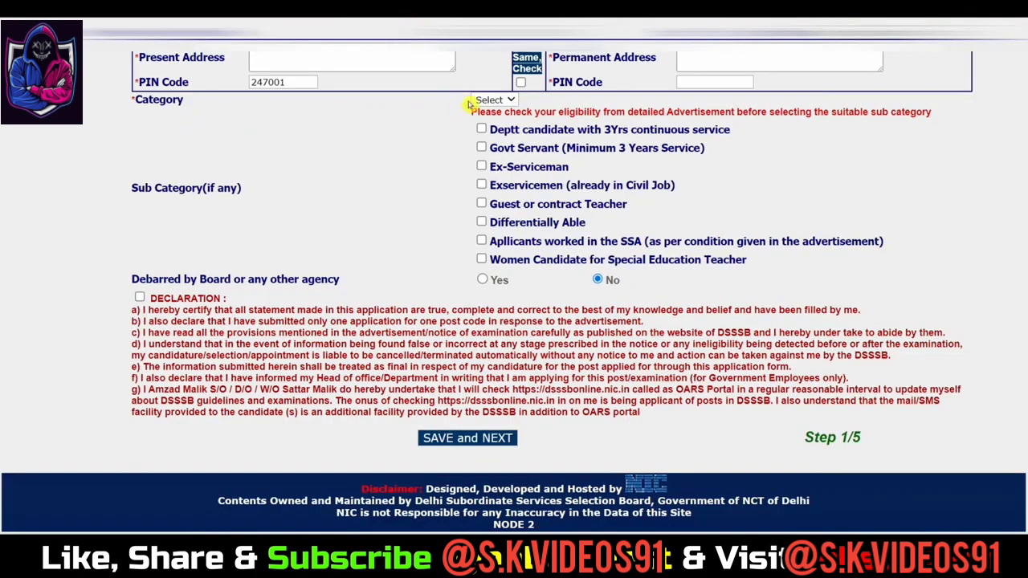
left_click(490, 101)
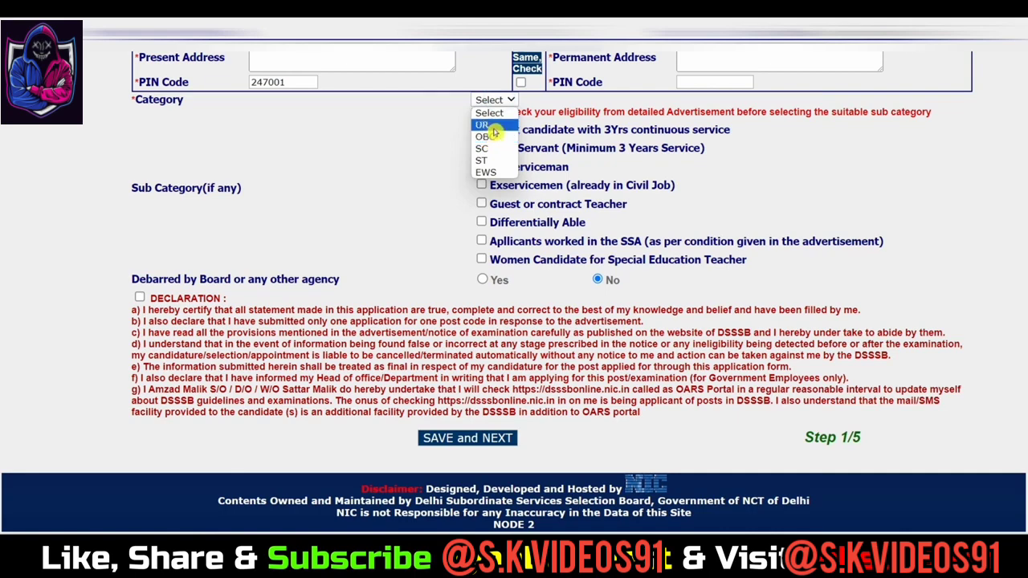
Step: Pick UR first, then change the category to OBC
left_click(492, 127)
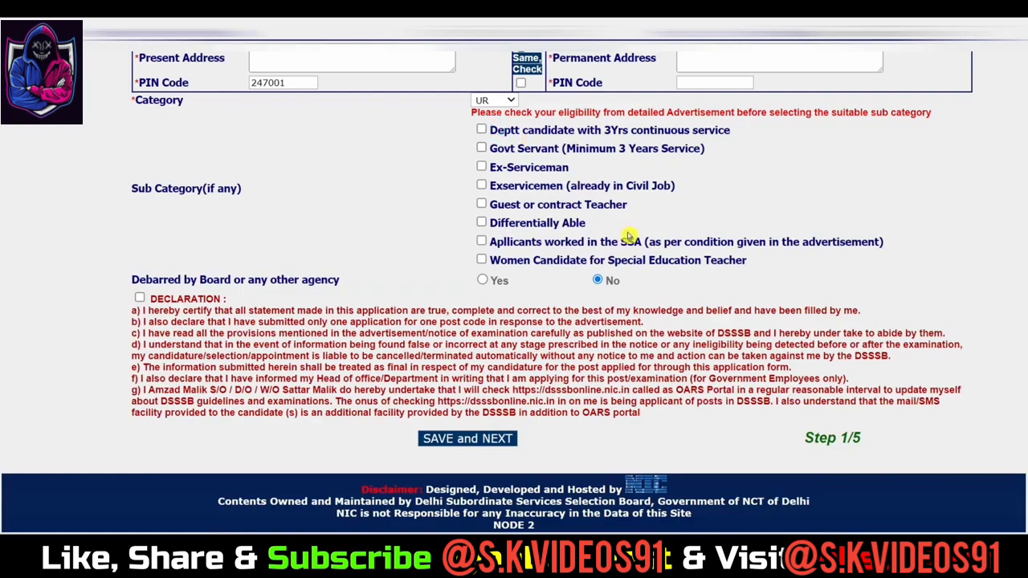
left_click(492, 100)
left_click(492, 136)
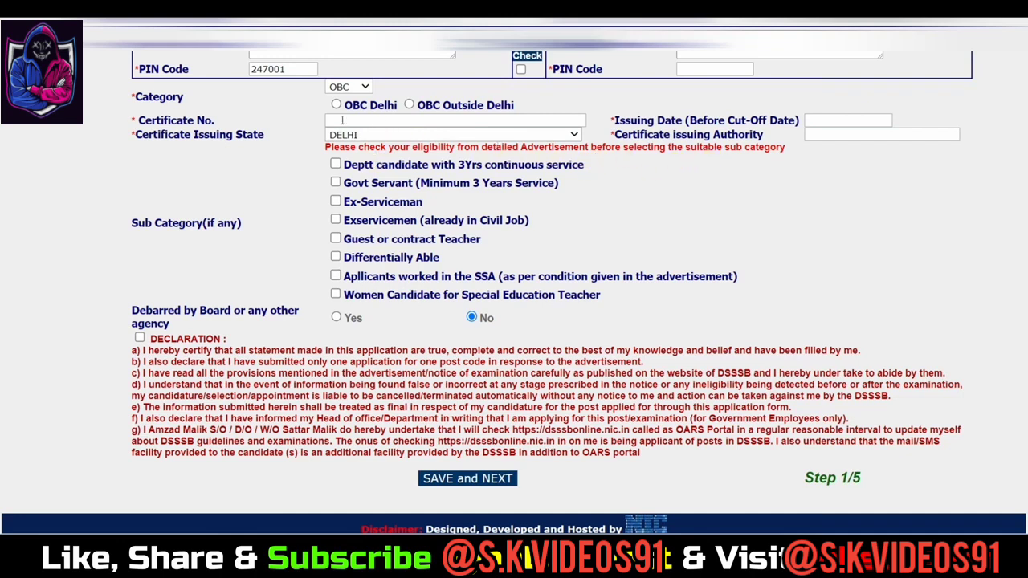
Step: Set the certificate to OBC Delhi, issued 06/07/2023 in DELHI
left_click(411, 107)
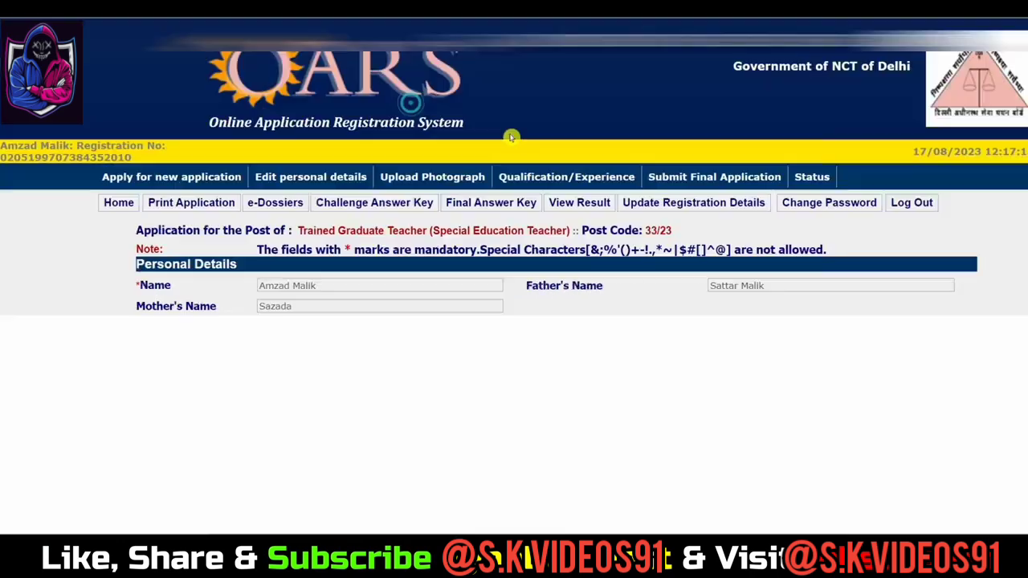
left_click(612, 72)
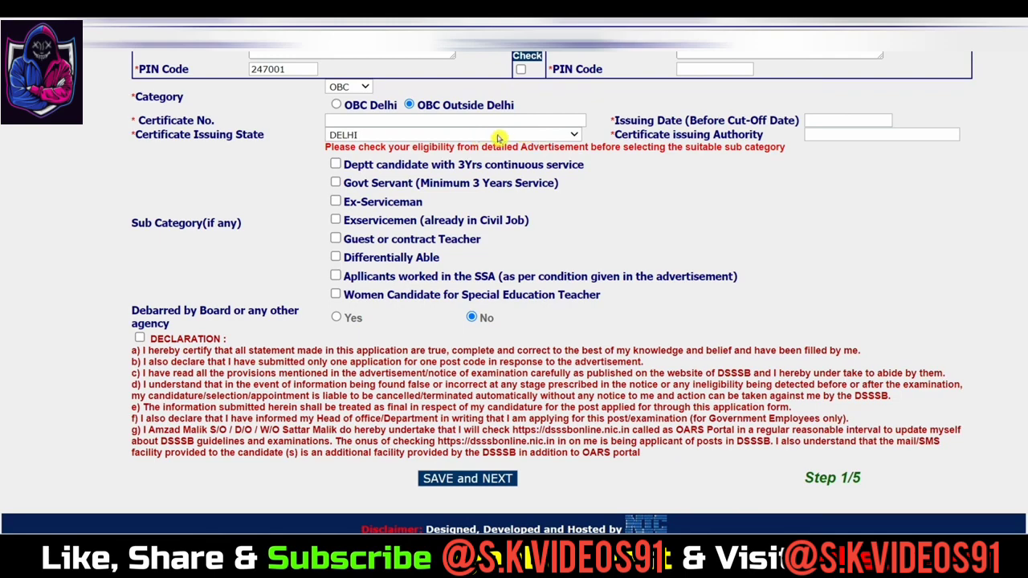
left_click(335, 105)
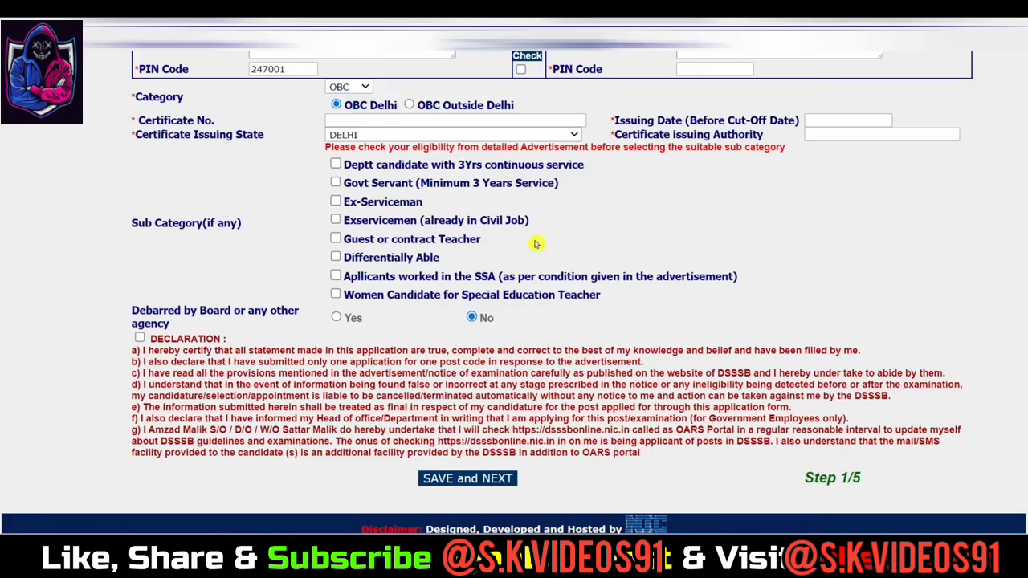
left_click(417, 122)
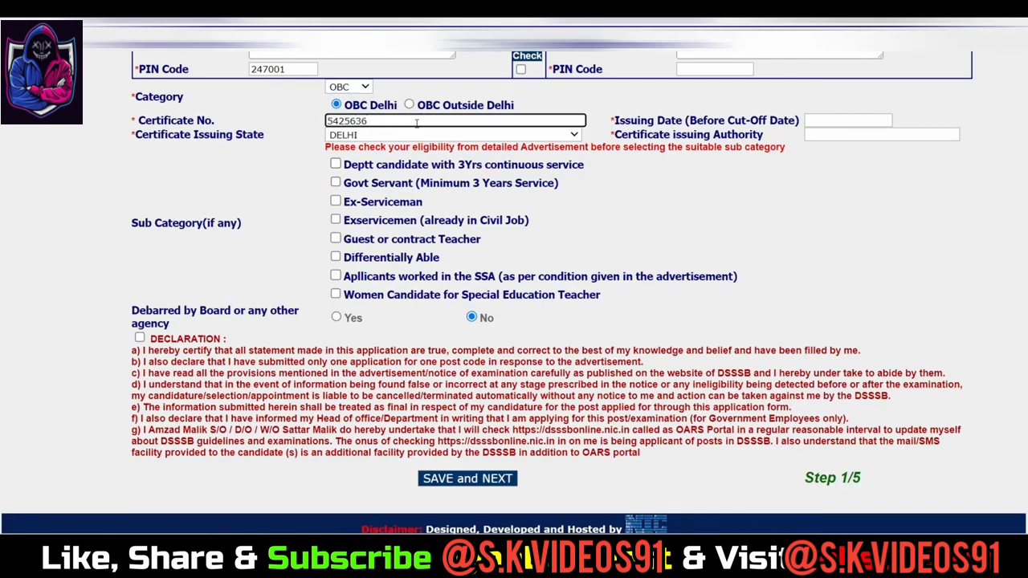
left_click(819, 121)
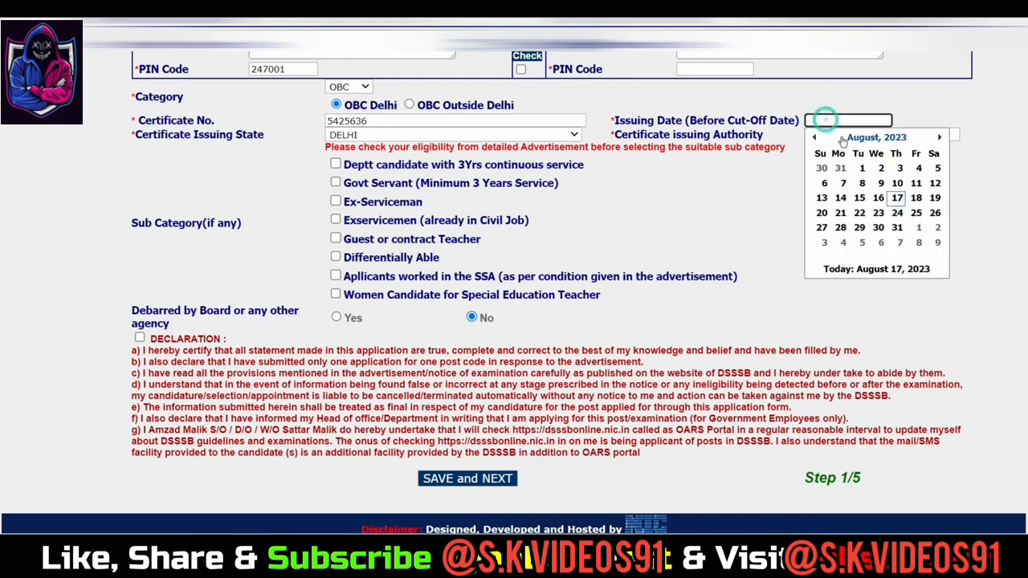
left_click(815, 137)
left_click(851, 183)
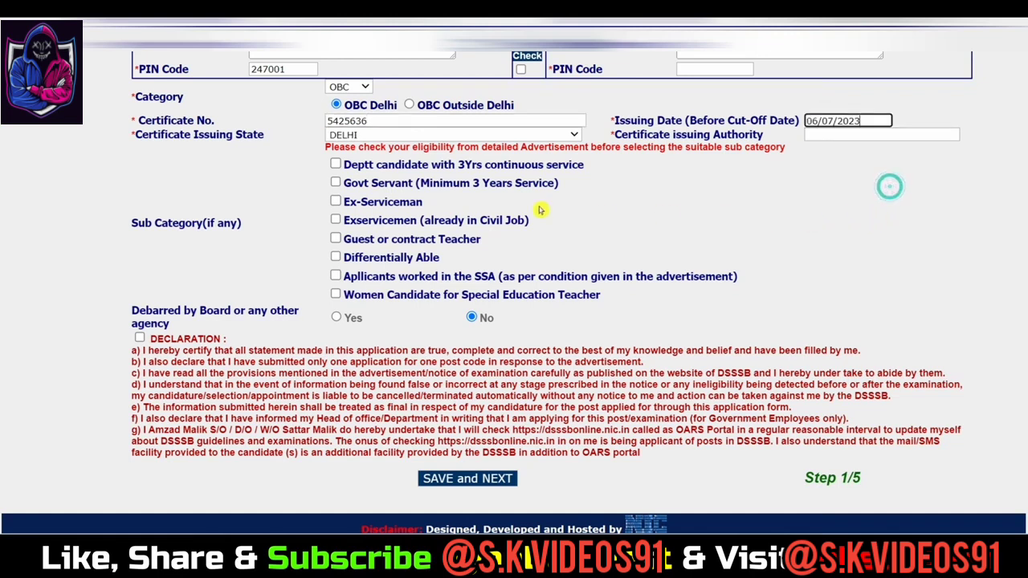
left_click(370, 134)
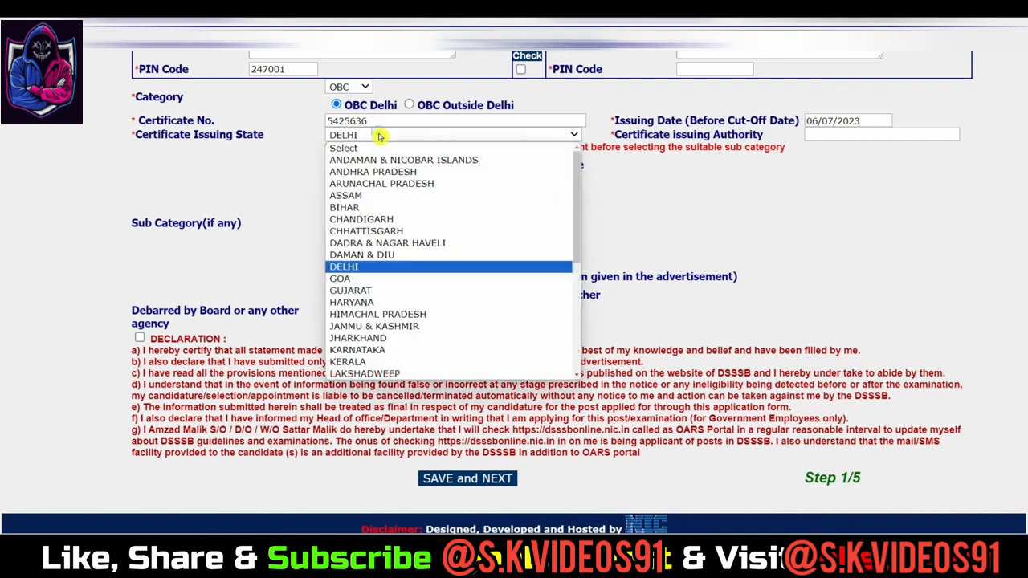
left_click(362, 266)
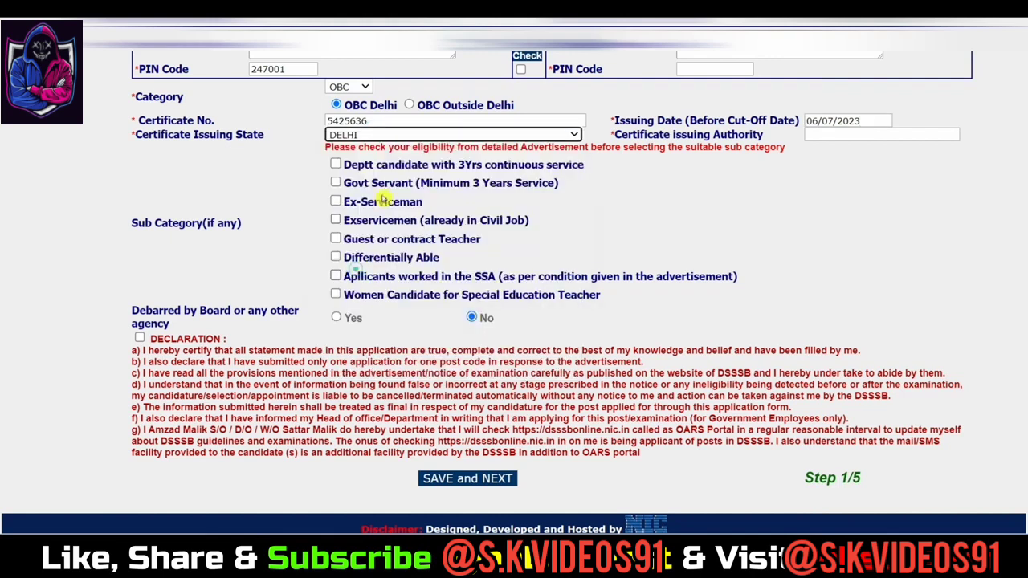
Step: Enter SDM as issuing authority, accept the declaration and save Step 1
left_click(833, 134)
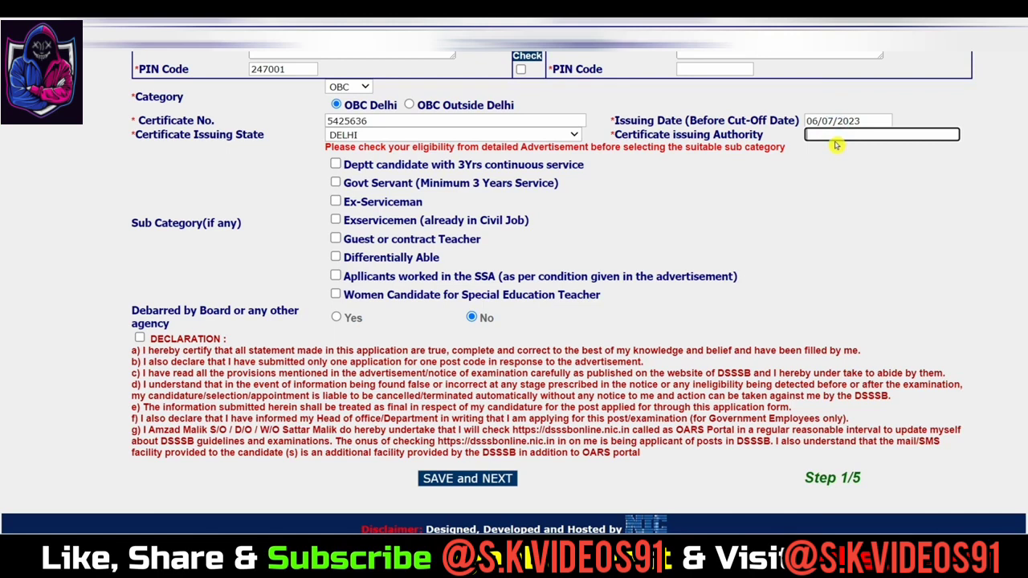
type("SDM")
left_click_drag(351, 258, 446, 258)
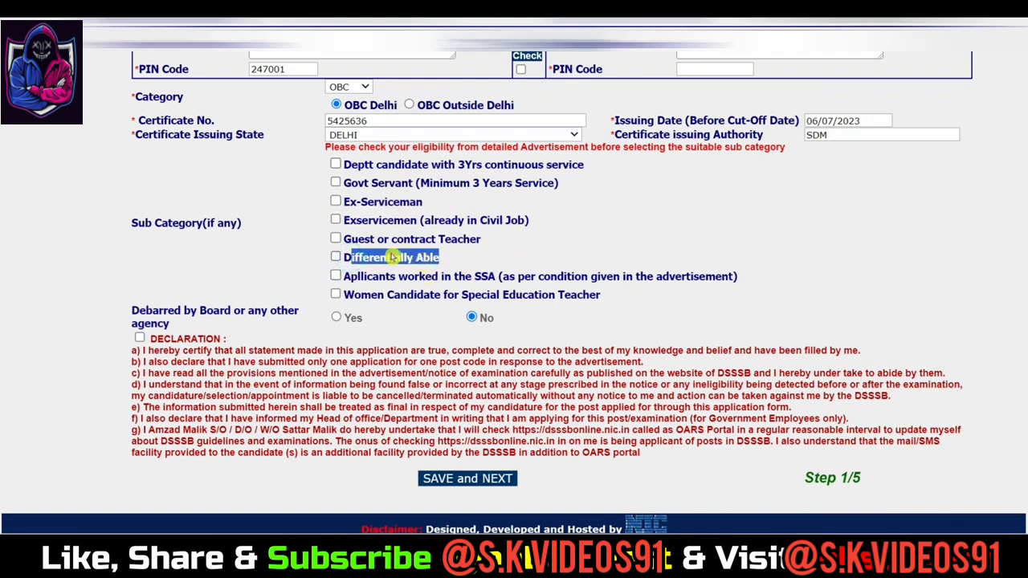
left_click_drag(385, 239, 456, 240)
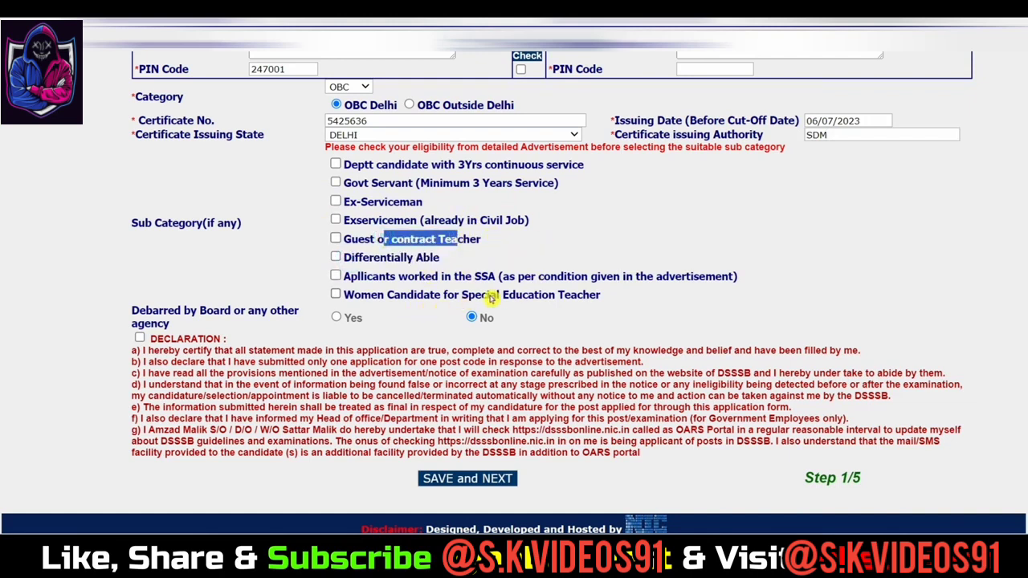
left_click_drag(461, 303, 547, 308)
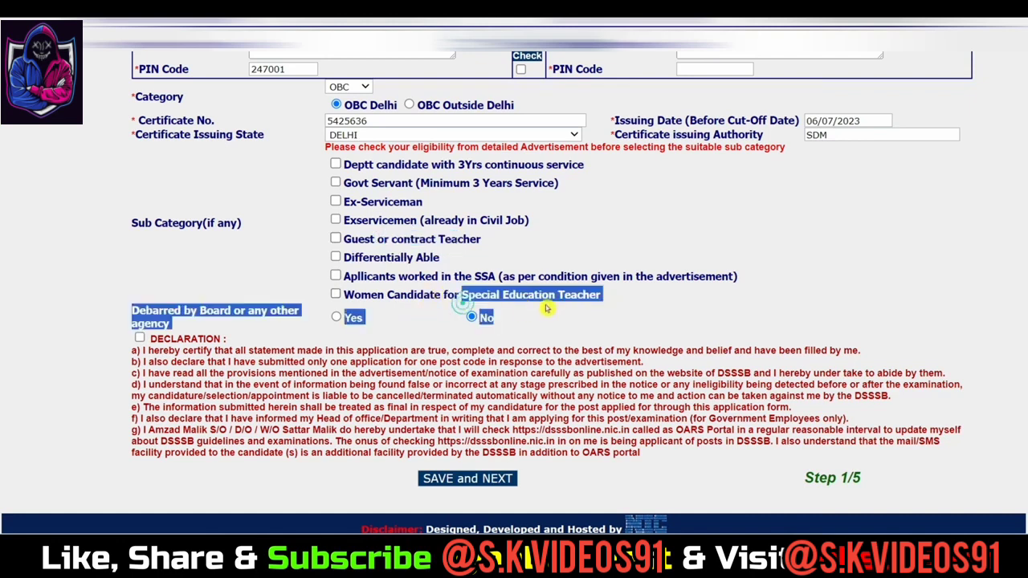
left_click(625, 244)
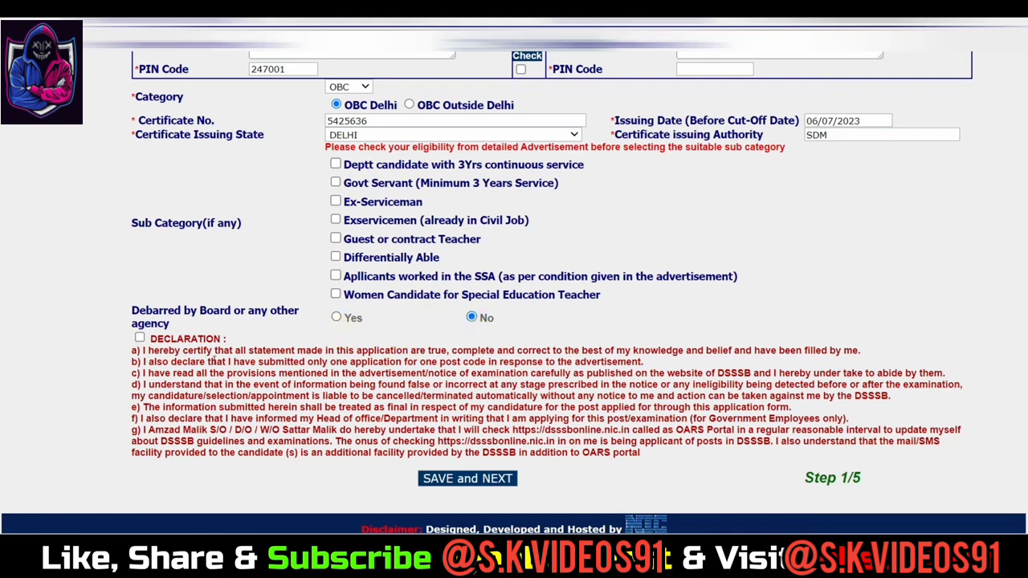
left_click(140, 338)
left_click(468, 480)
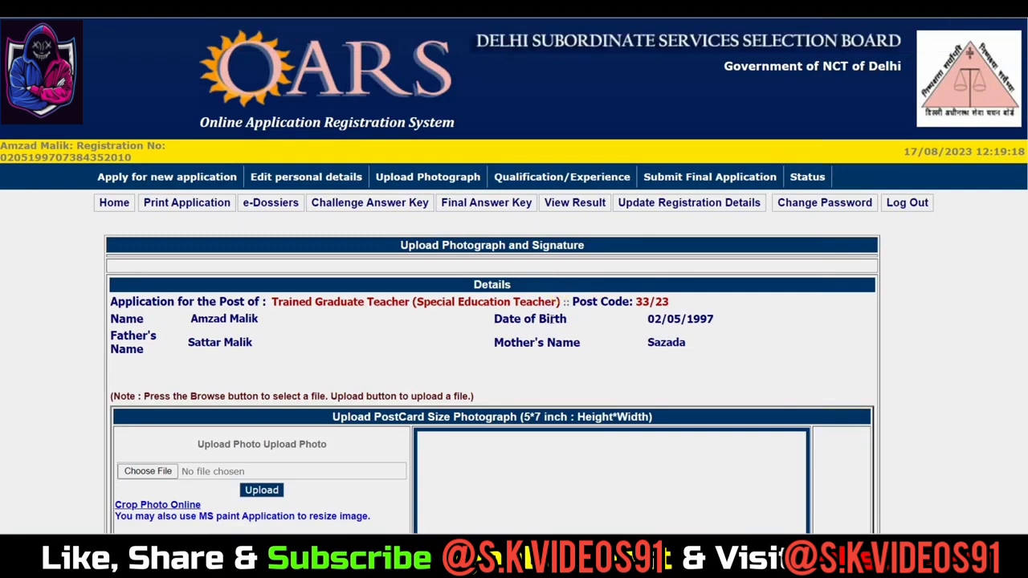
scroll(890, 311, "down", 3)
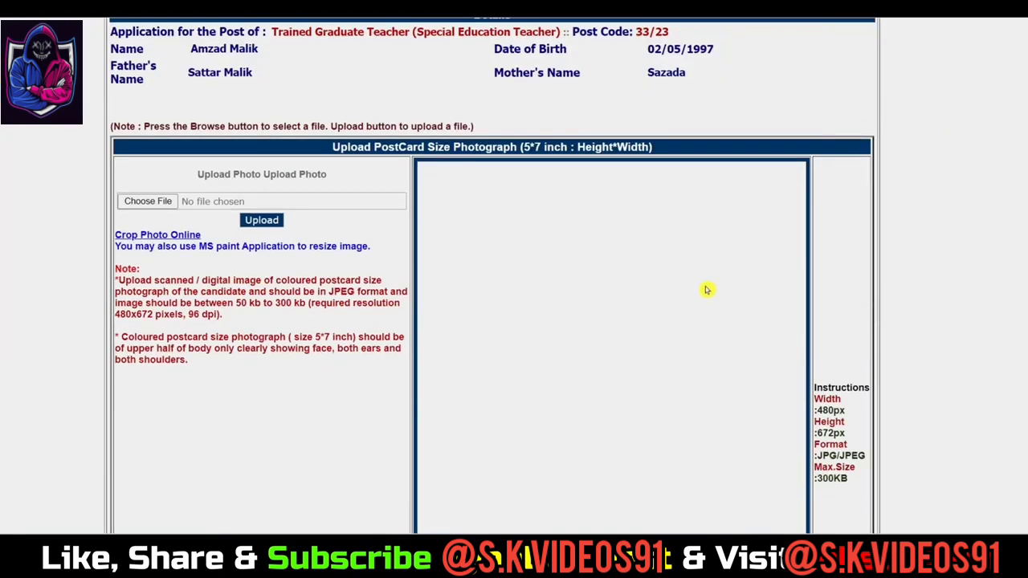
scroll(538, 257, "up", 3)
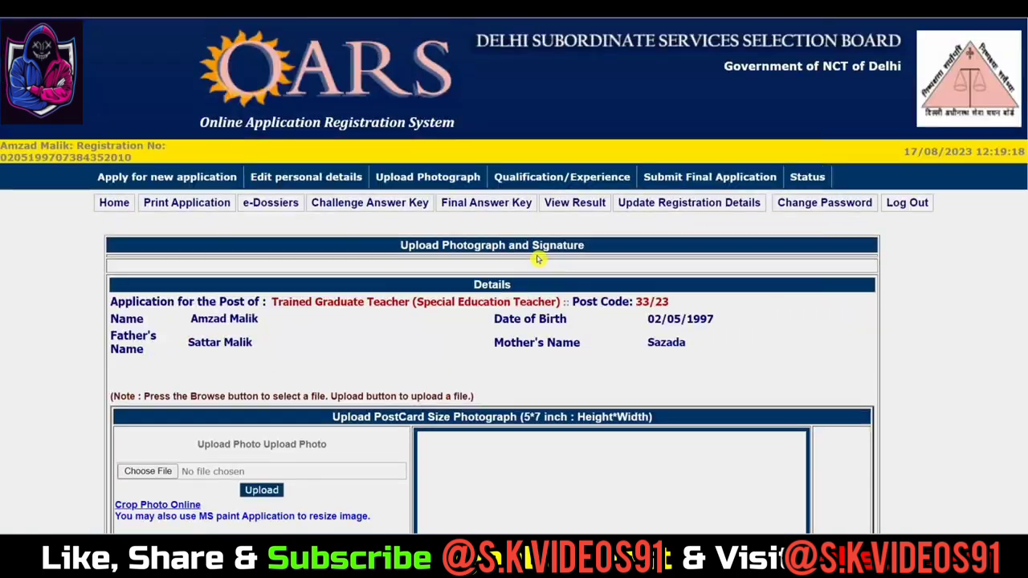
scroll(551, 278, "down", 1)
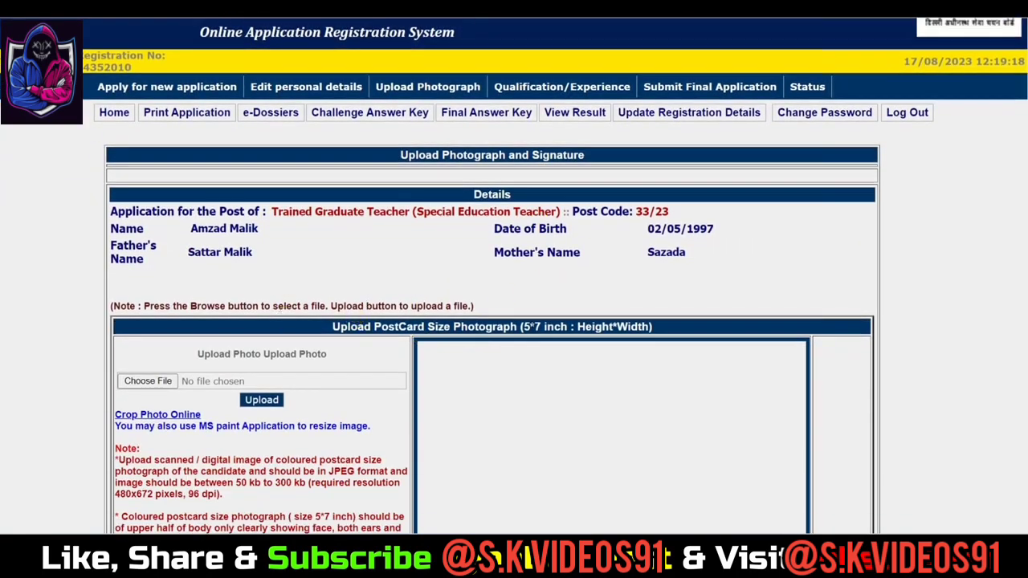
scroll(557, 324, "down", 1)
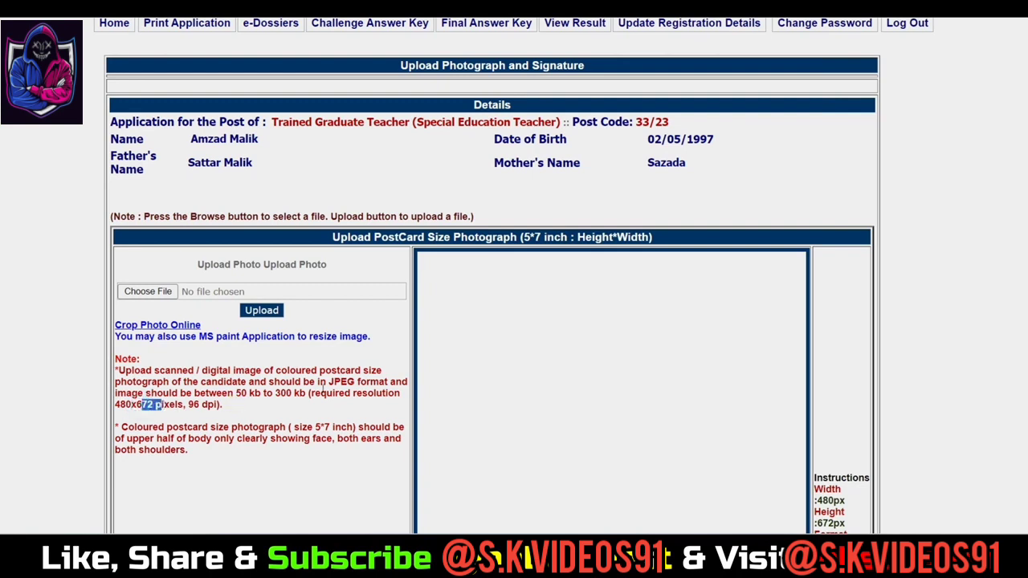
left_click_drag(328, 383, 361, 382)
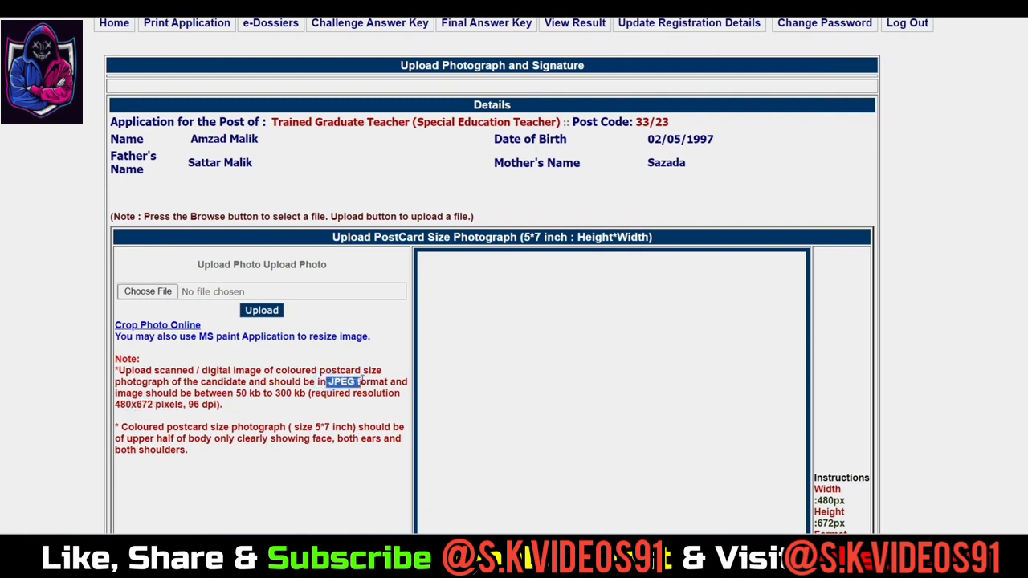
left_click(260, 380)
left_click_drag(236, 393, 302, 394)
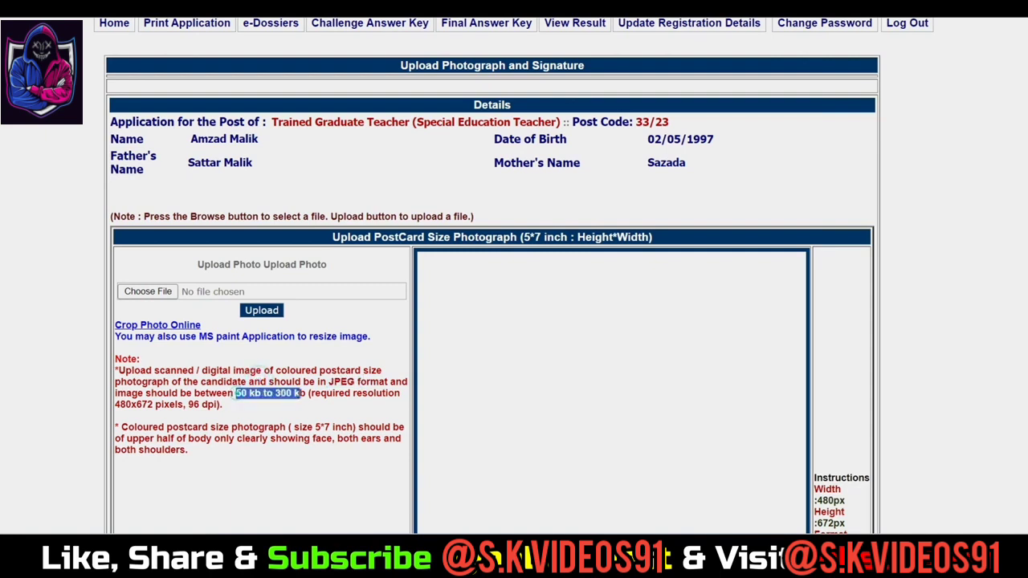
left_click(327, 383)
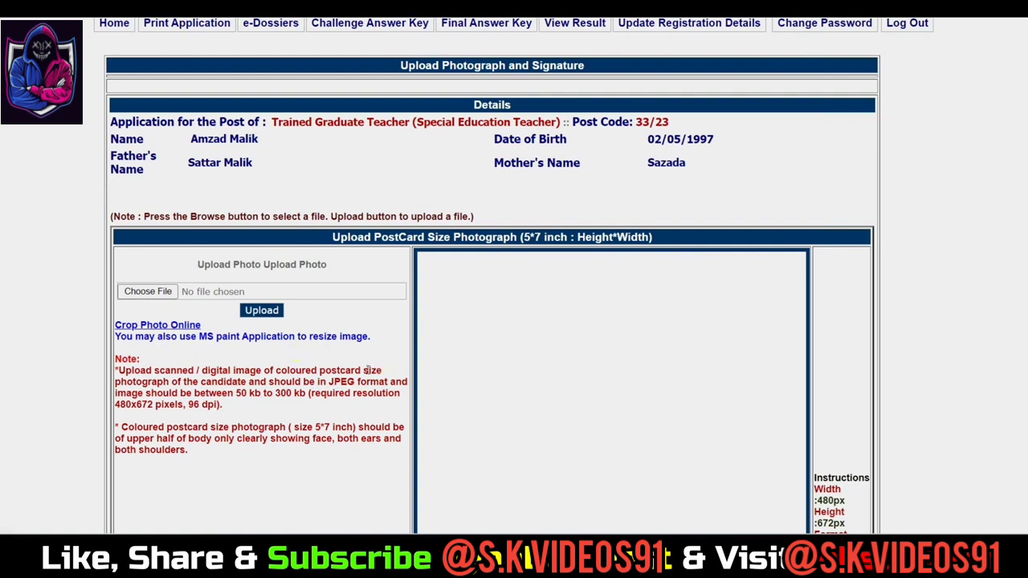
scroll(341, 379, "down", 3)
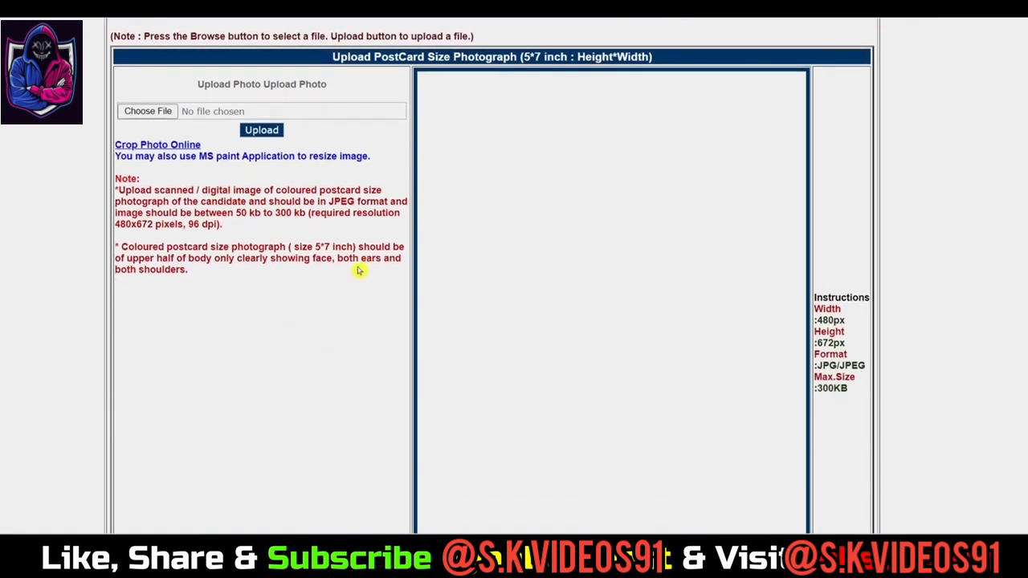
scroll(361, 272, "up", 1)
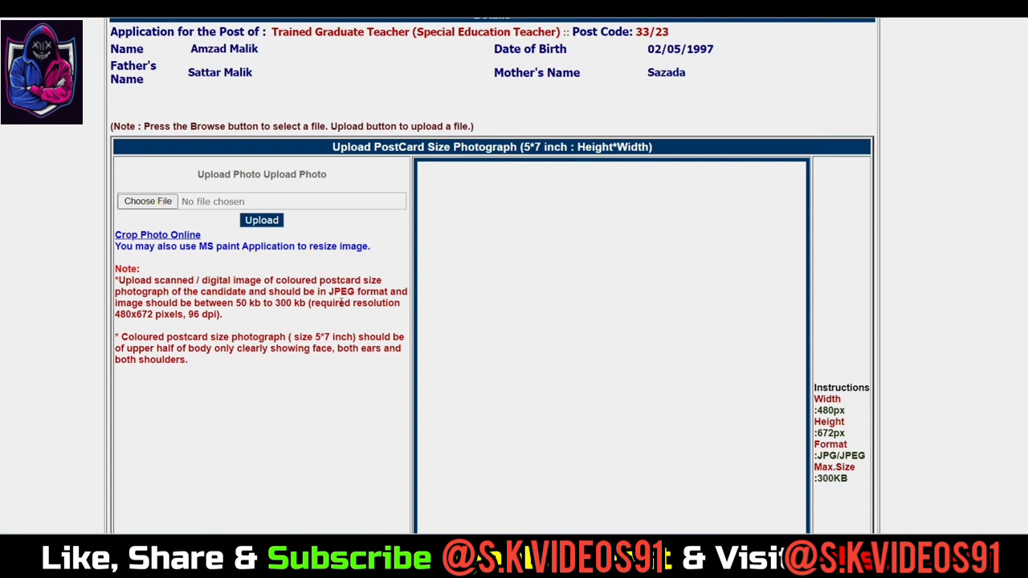
left_click_drag(814, 390, 845, 456)
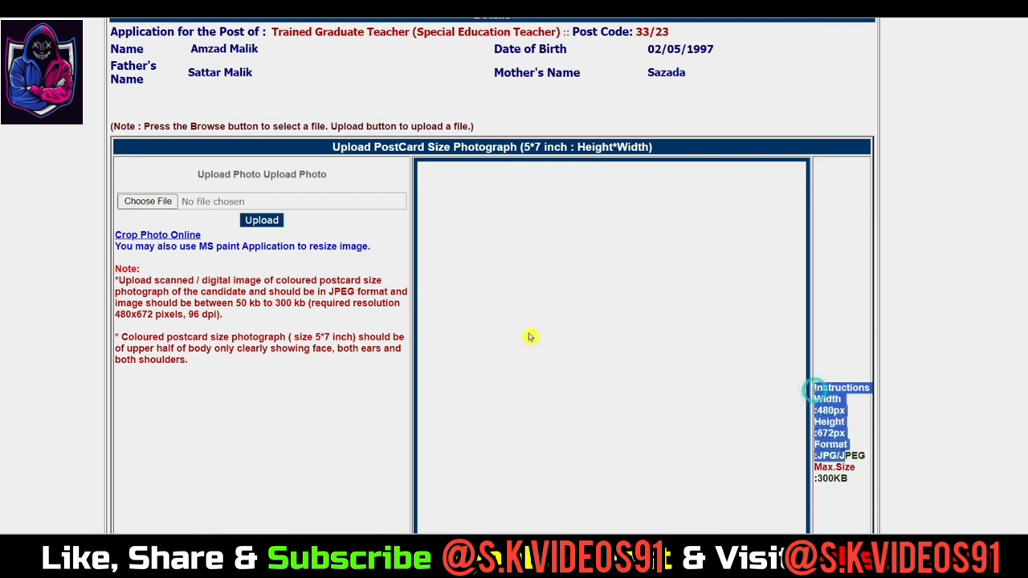
Step: Upload dssb.jpg from the Dummy Photos folder as the applicant photograph
left_click(161, 204)
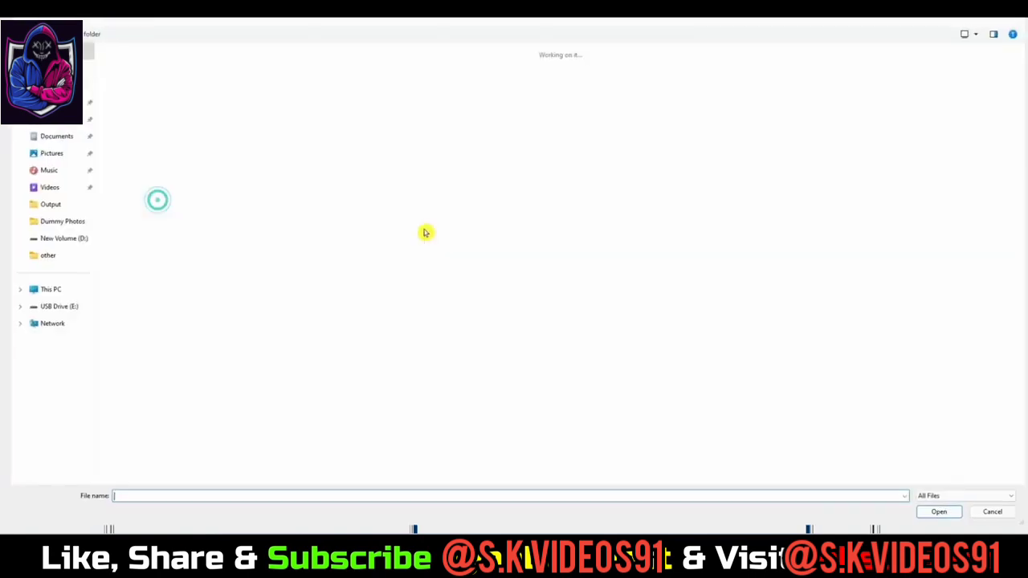
left_click(54, 226)
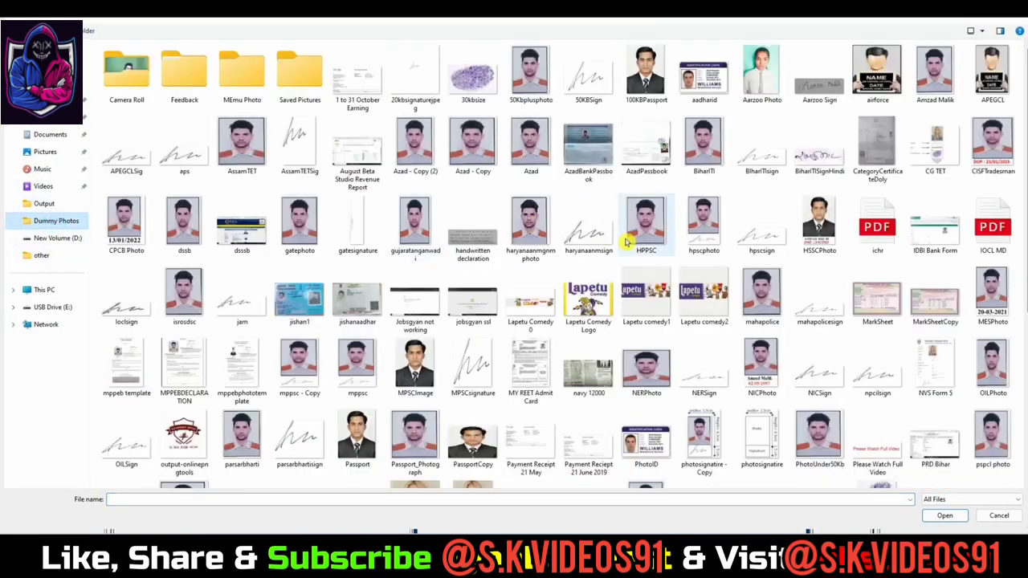
left_click(540, 141)
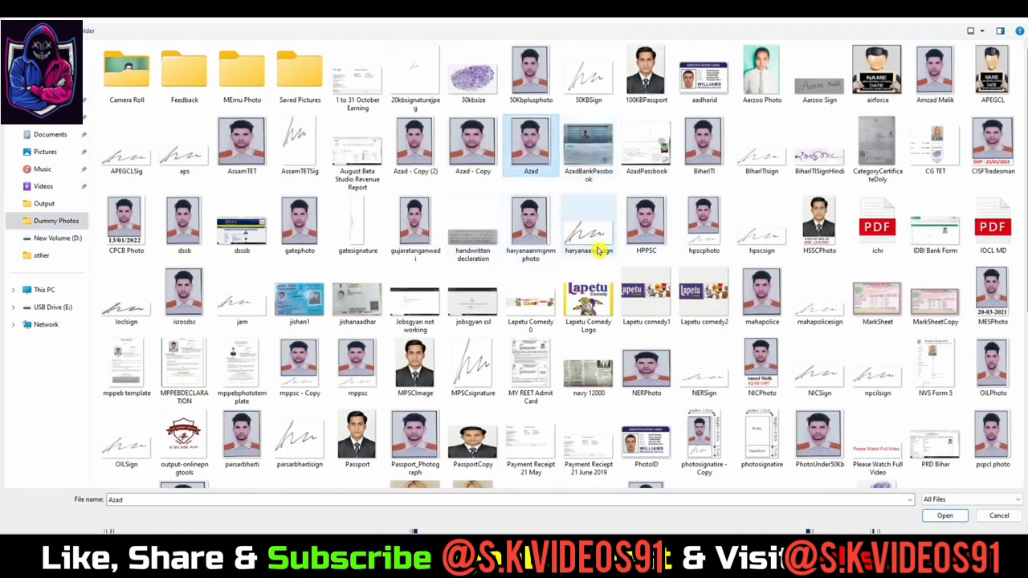
left_click(249, 224)
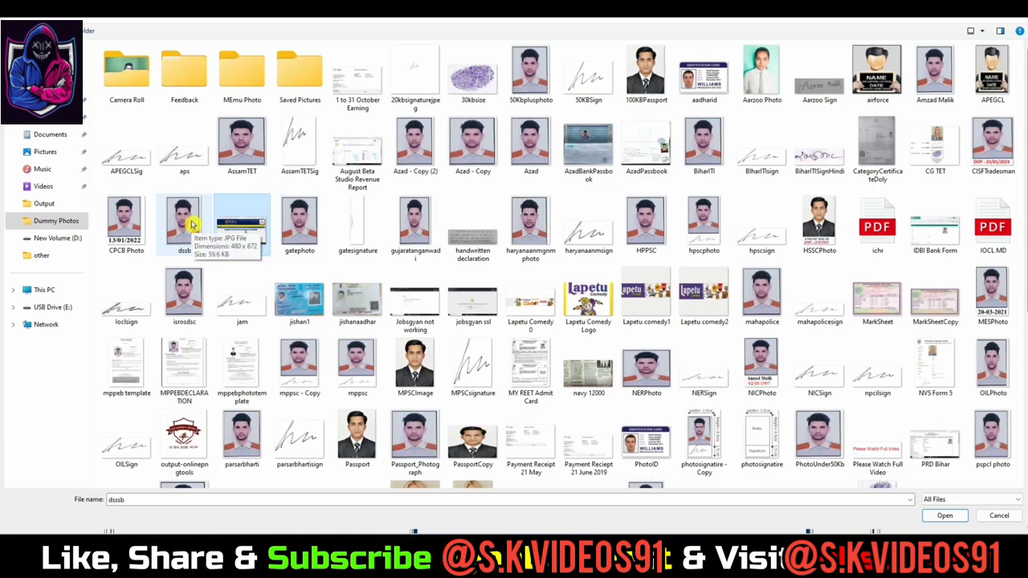
left_click(945, 516)
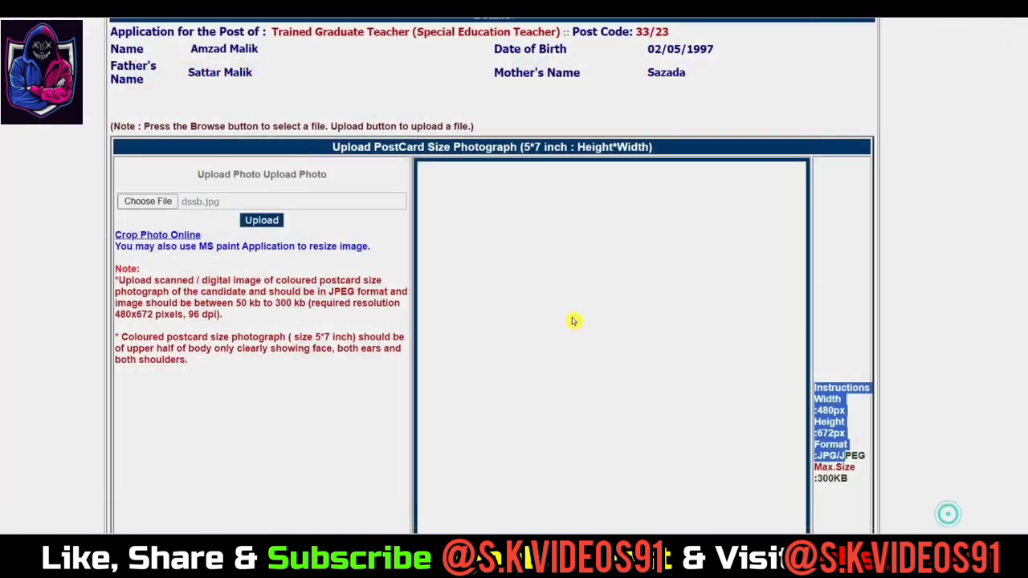
left_click(267, 220)
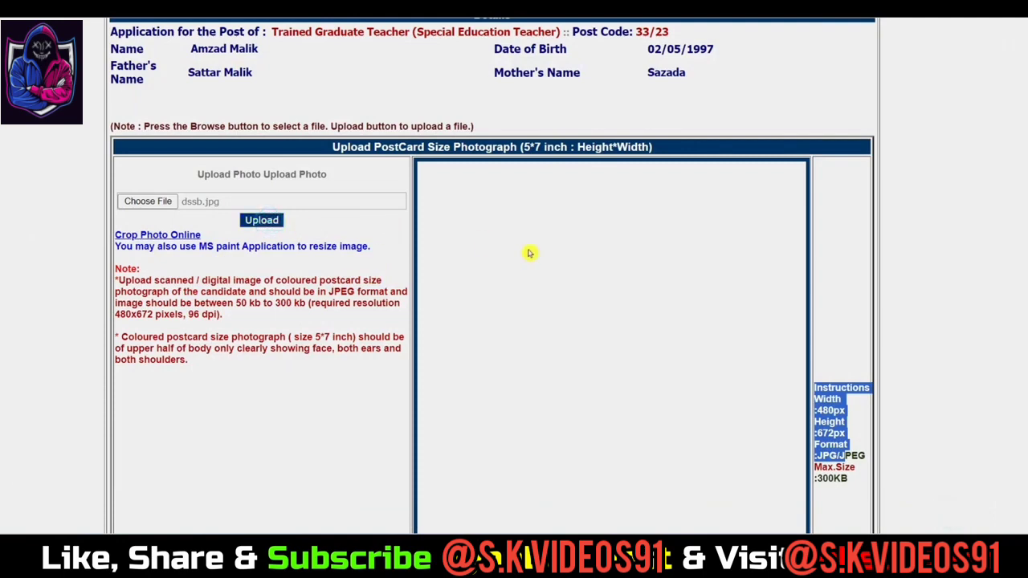
scroll(562, 286, "down", 4)
scroll(452, 292, "up", 2)
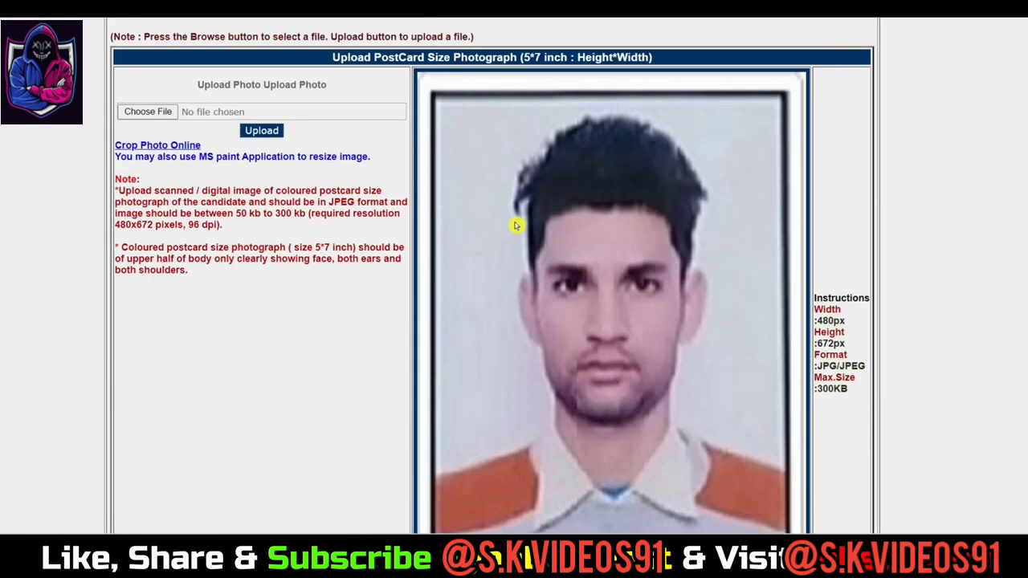
scroll(614, 238, "down", 7)
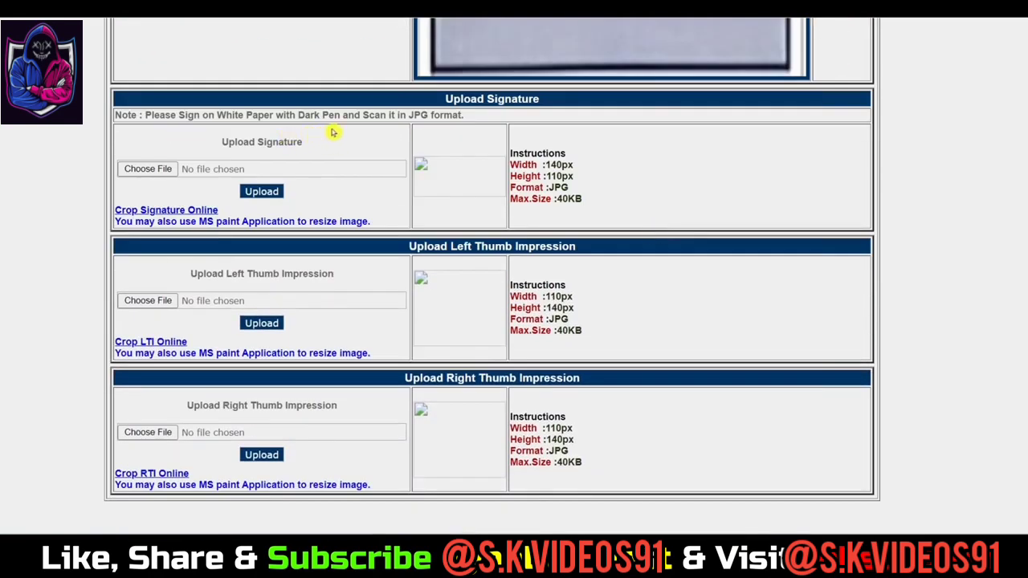
Step: Highlight the signature's white-paper, width, height and format requirements
double_click(225, 114)
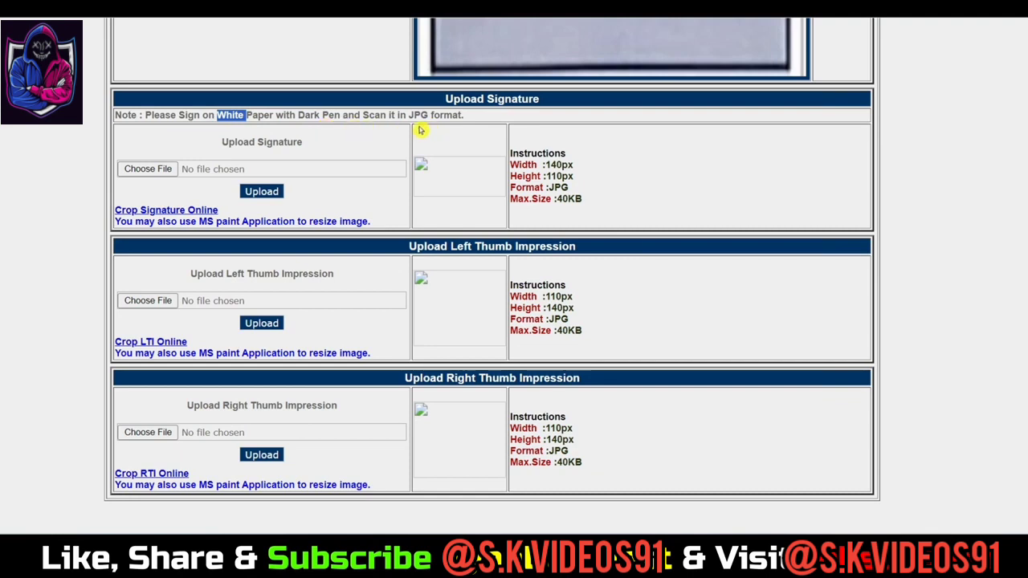
double_click(549, 164)
left_click_drag(553, 176, 600, 190)
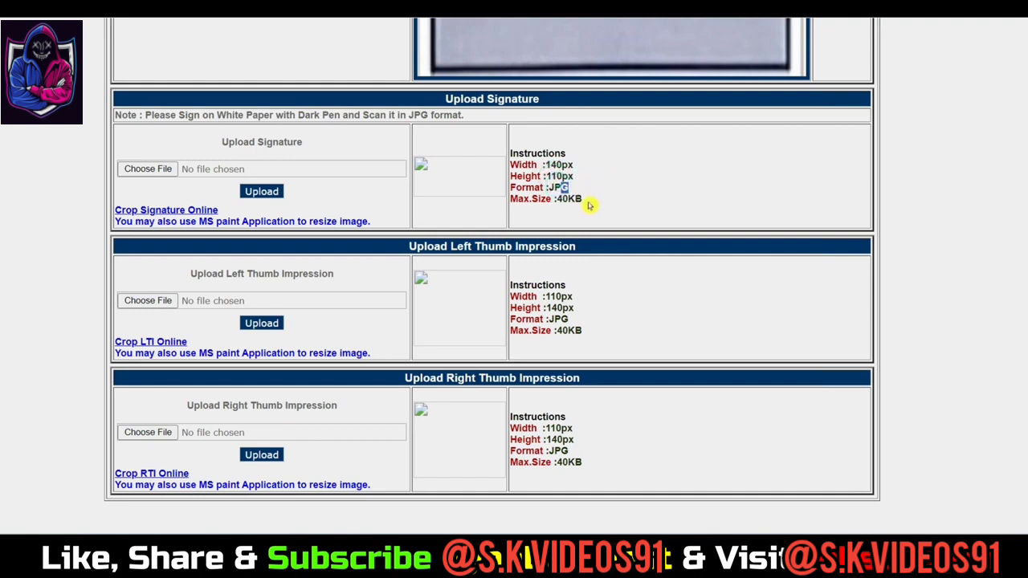
Step: Upload signature1.jpg as the signature image
left_click(138, 169)
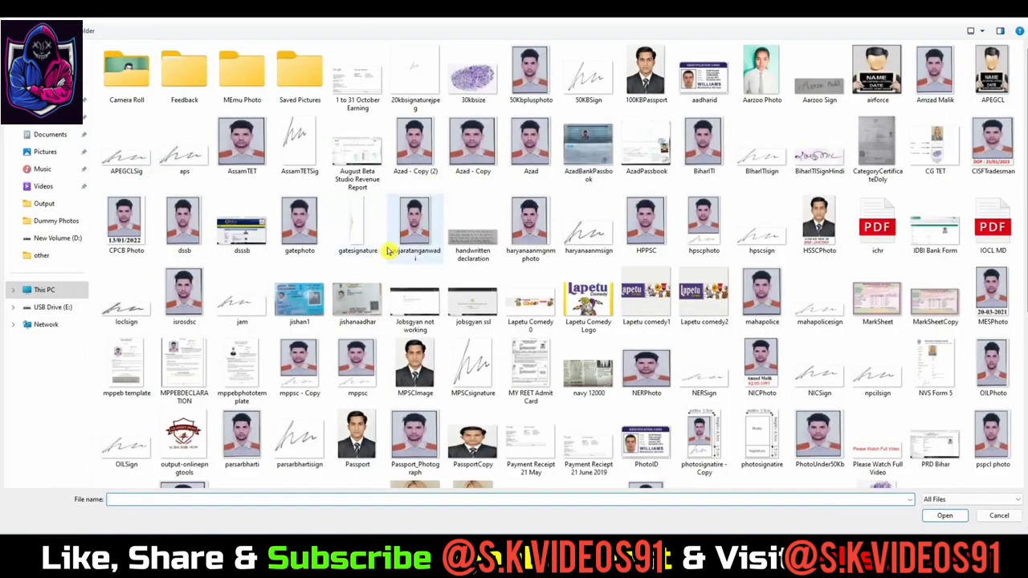
left_click(481, 243)
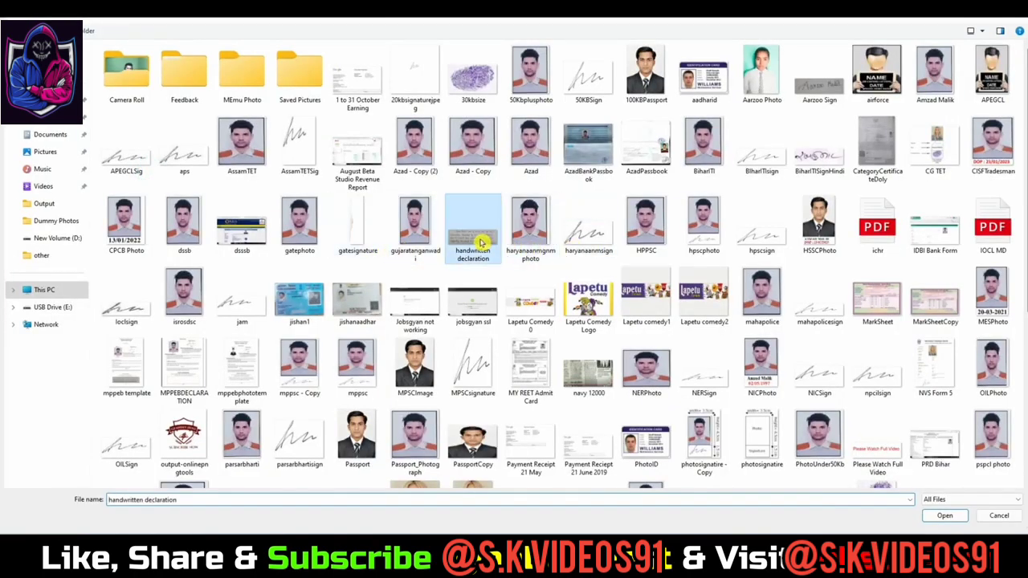
key("d")
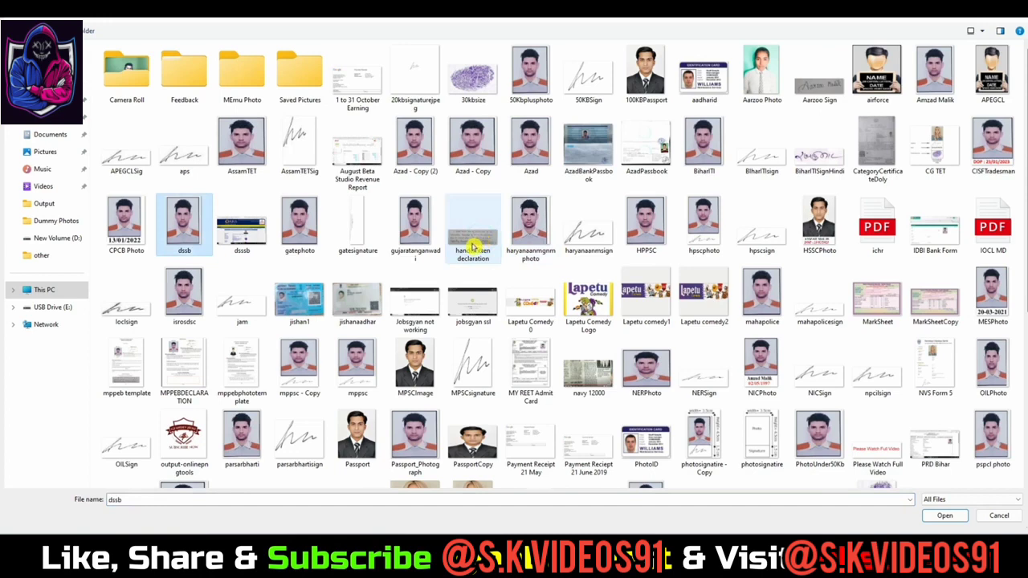
left_click(588, 366)
scroll(580, 339, "down", 4)
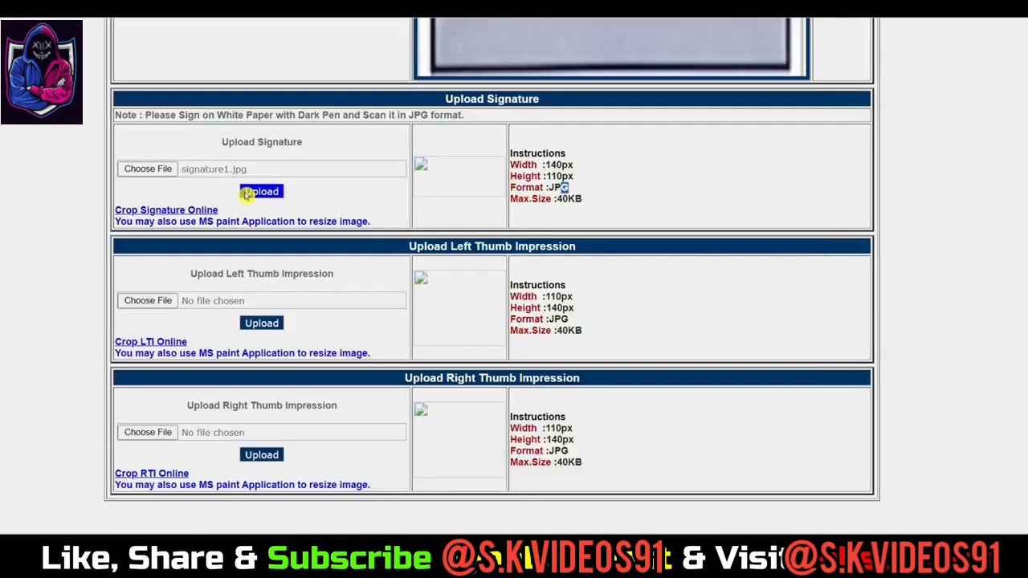
left_click(261, 193)
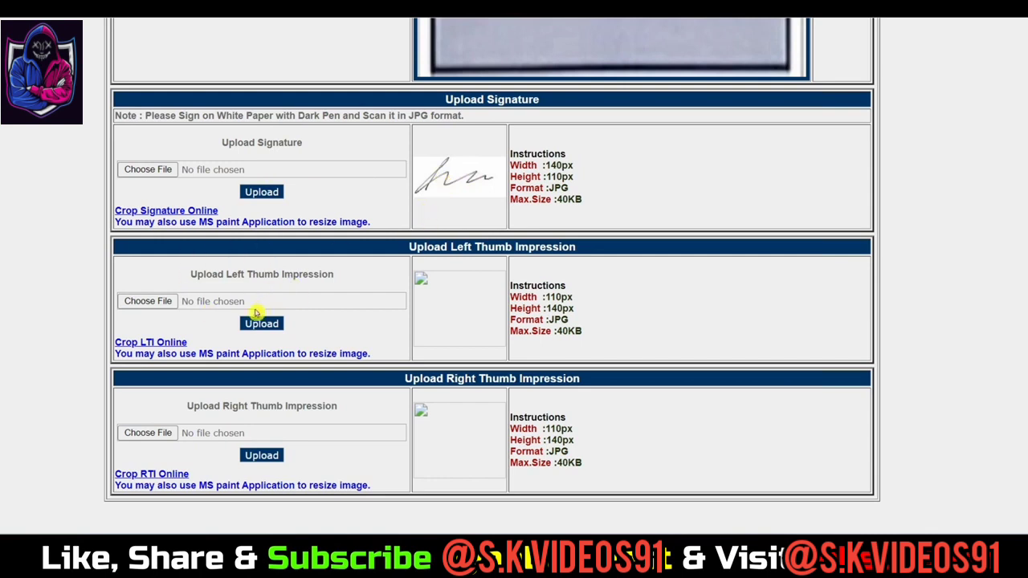
left_click_drag(540, 297, 576, 325)
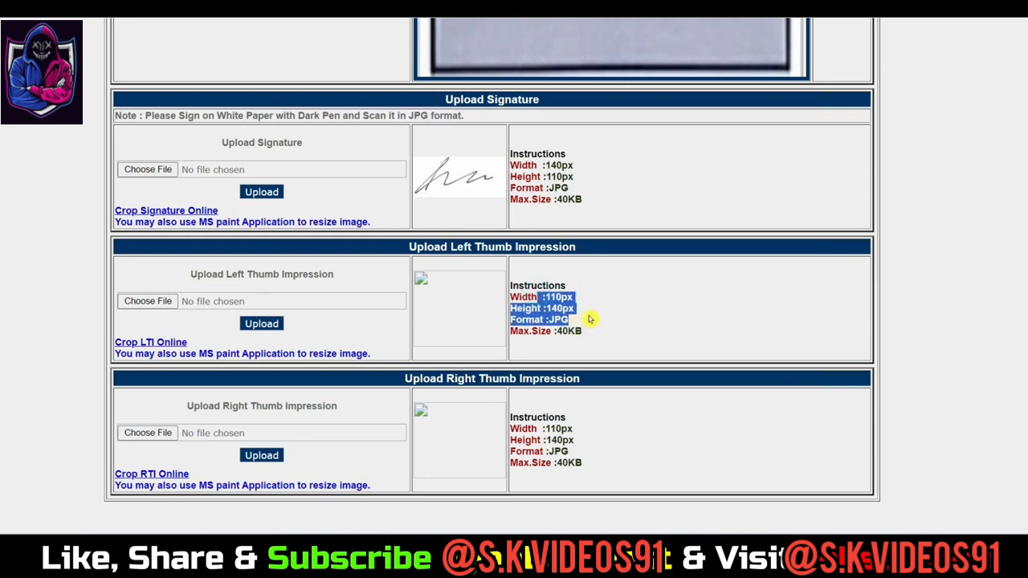
Step: Upload ThumbCopy.jpg as the left thumb impression
left_click(588, 319)
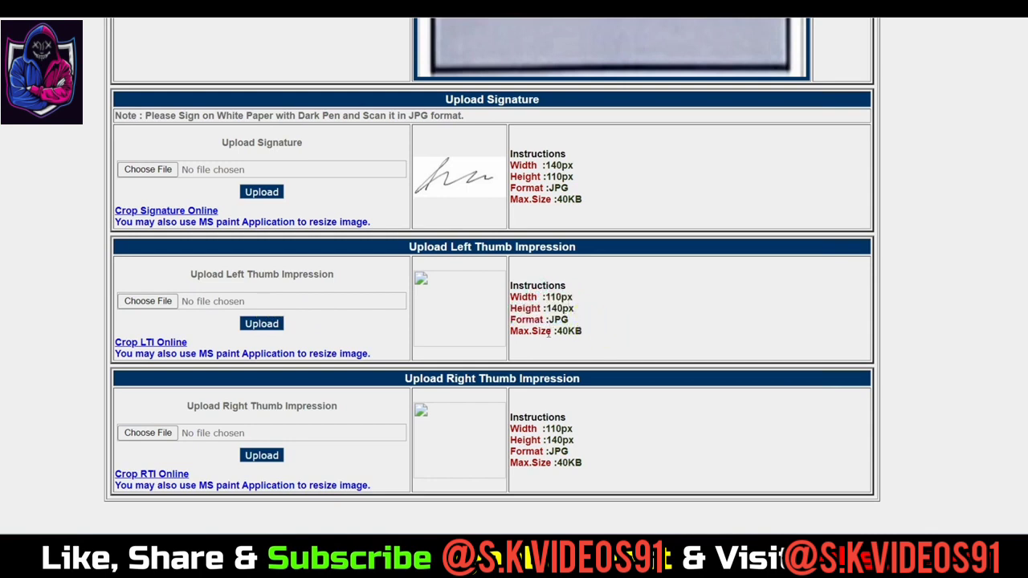
left_click(140, 301)
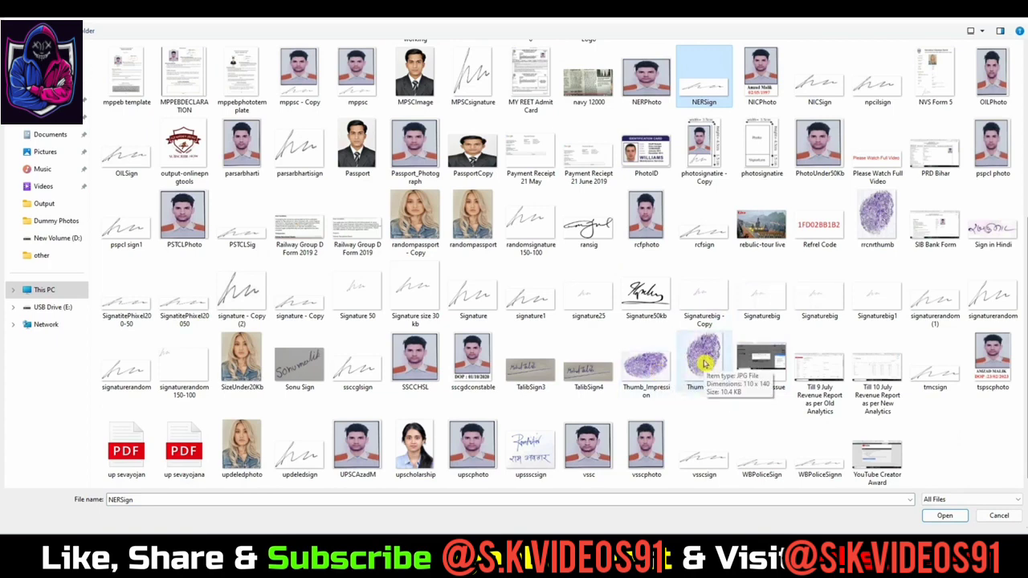
left_click(704, 363)
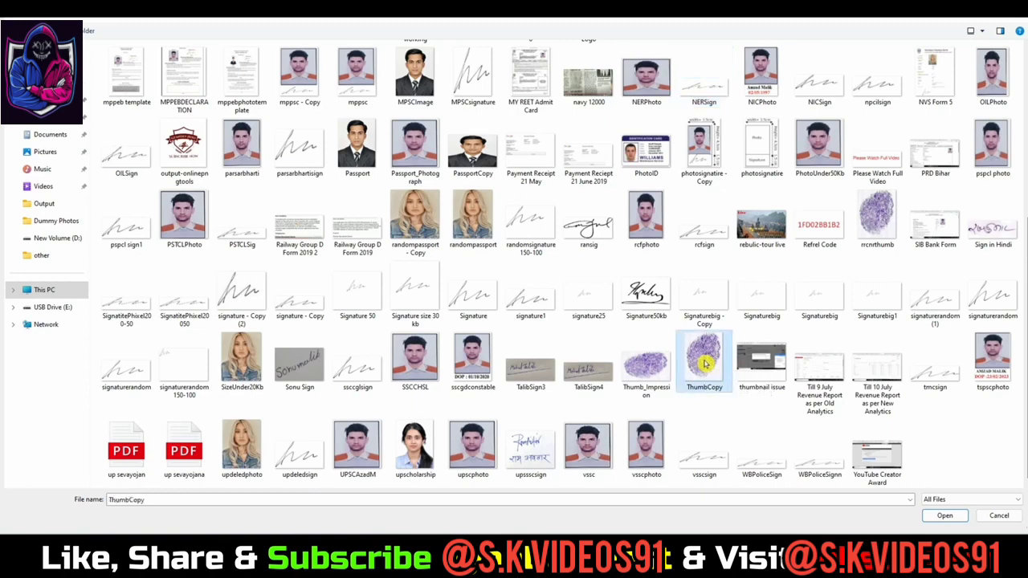
left_click(945, 518)
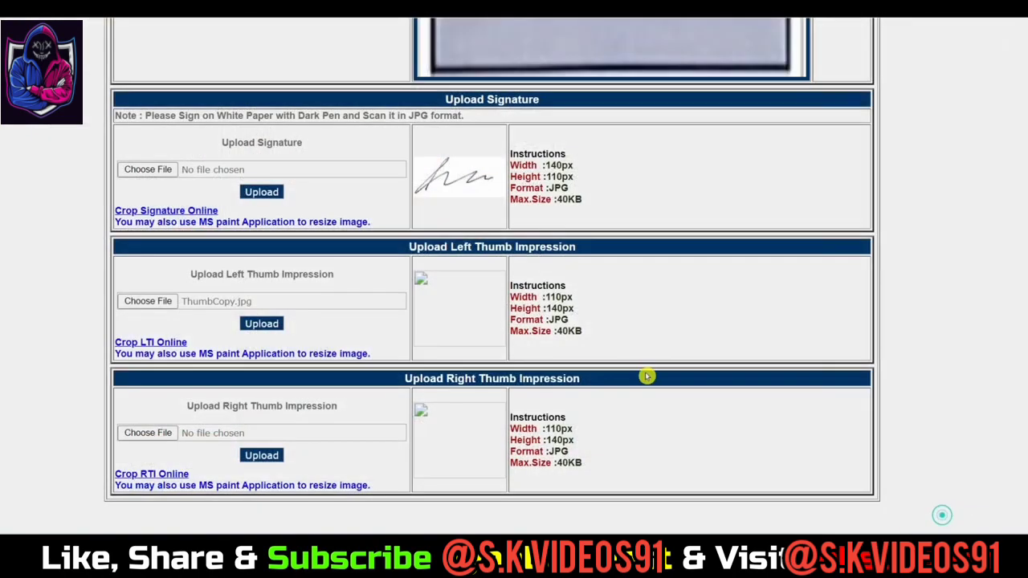
left_click(261, 324)
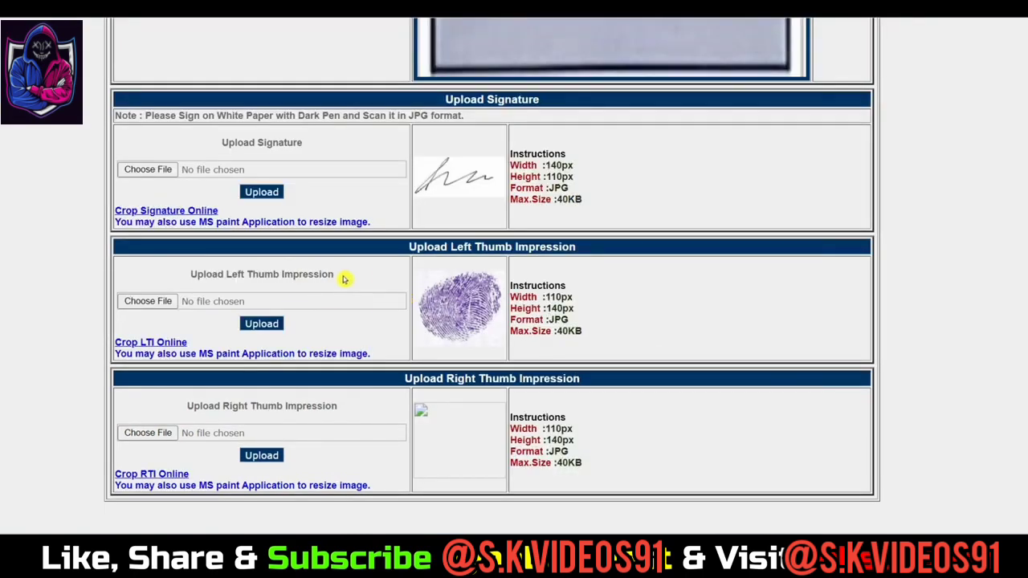
left_click_drag(238, 275, 329, 275)
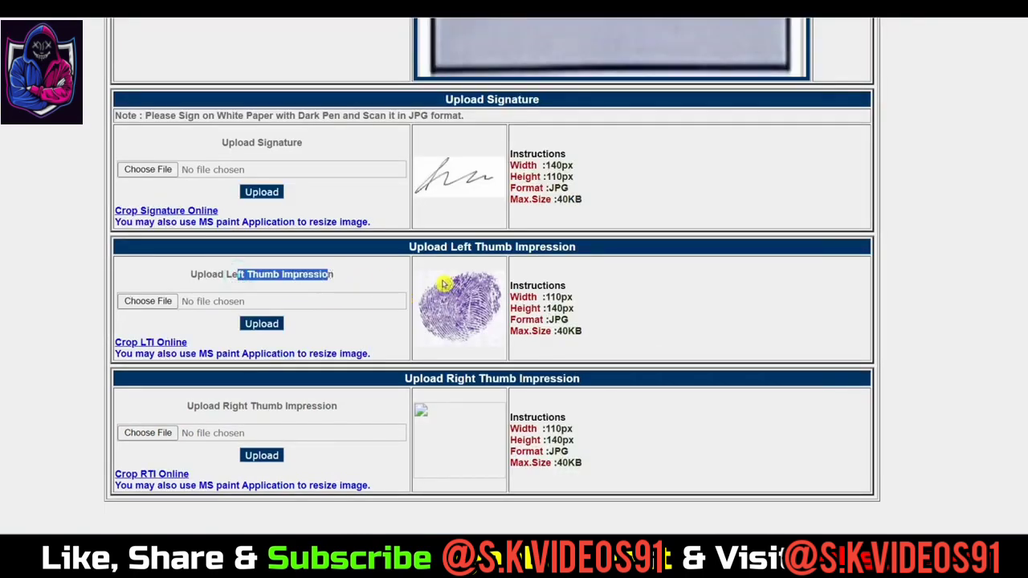
Step: Upload ThumbCopy.jpg as the right thumb impression
scroll(245, 310, "down", 2)
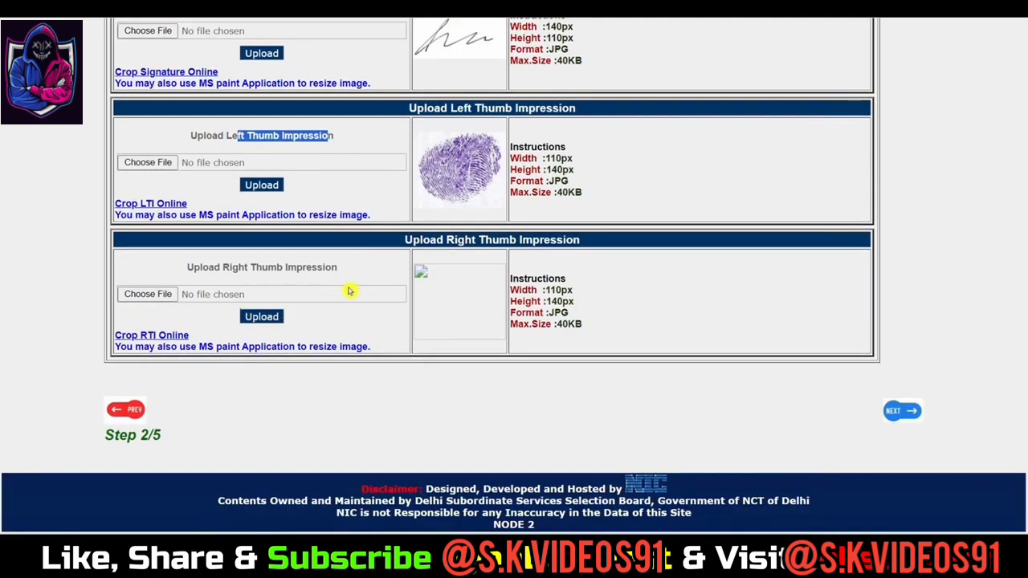
left_click(145, 295)
left_click(788, 346)
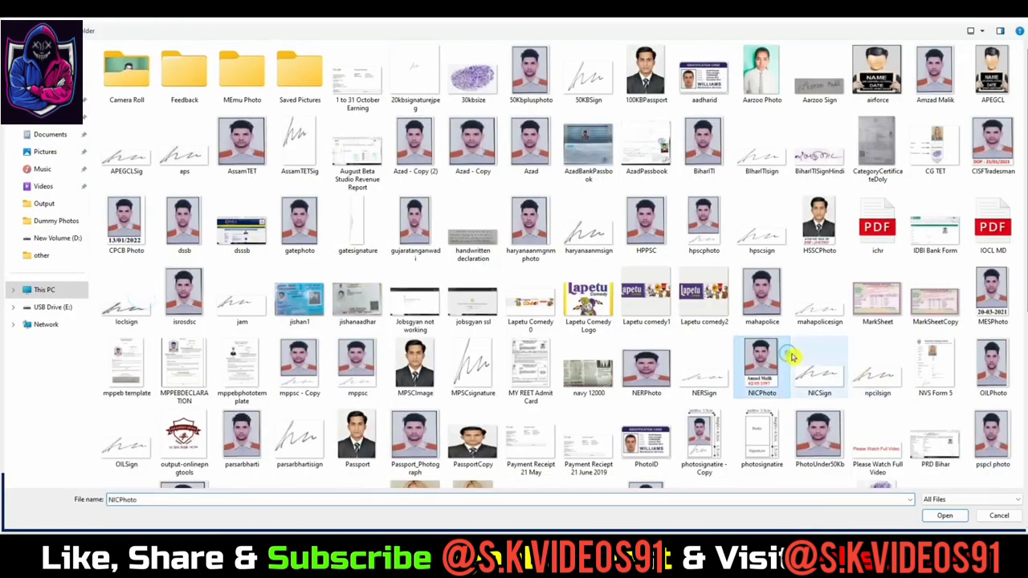
scroll(792, 356, "down", 3)
left_click(705, 386)
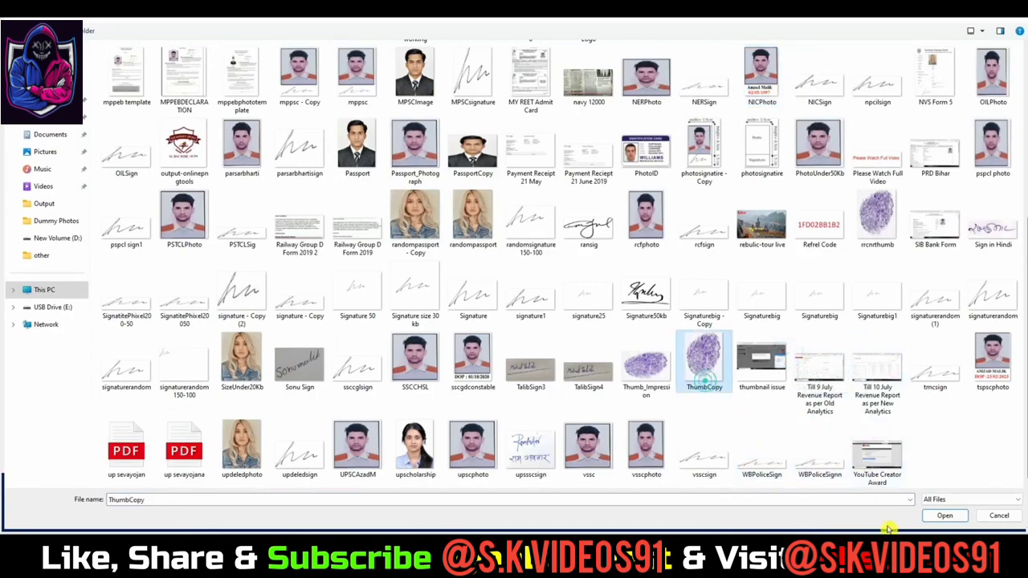
left_click(945, 516)
left_click(261, 316)
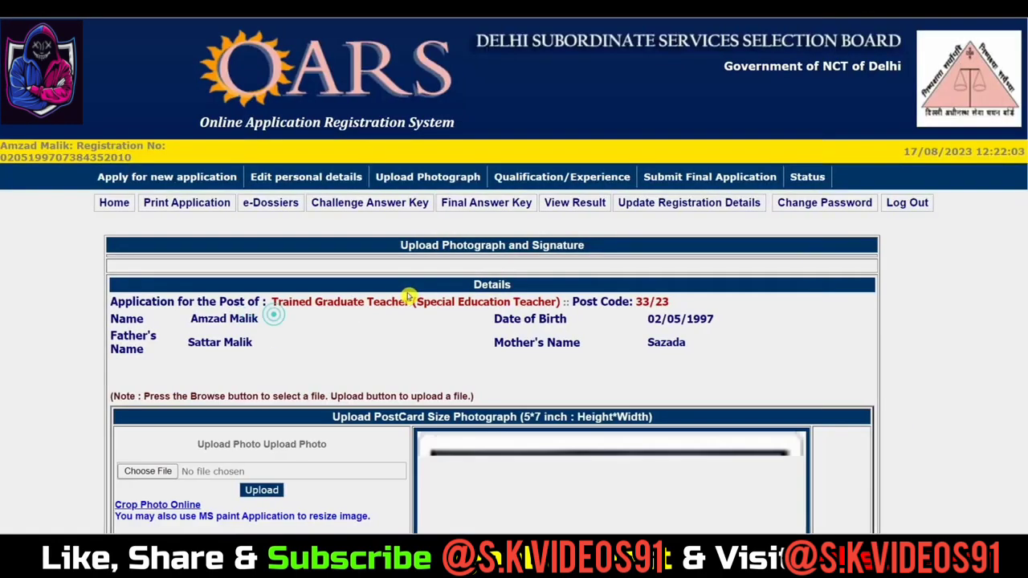
Step: Continue to the Step 3/5 qualification page
scroll(603, 299, "up", 4)
scroll(603, 299, "up", 5)
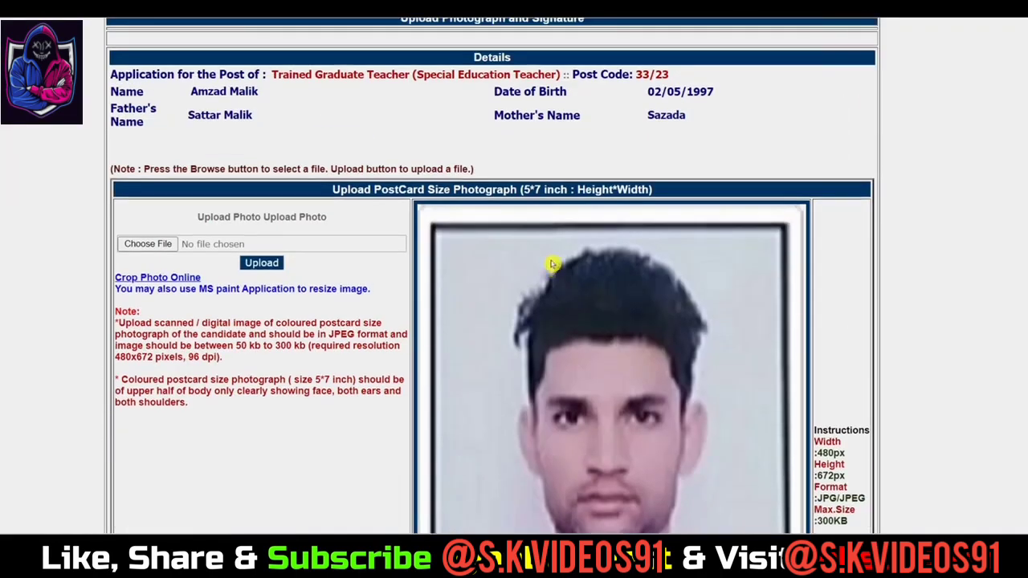
scroll(601, 218, "down", 3)
scroll(603, 218, "down", 5)
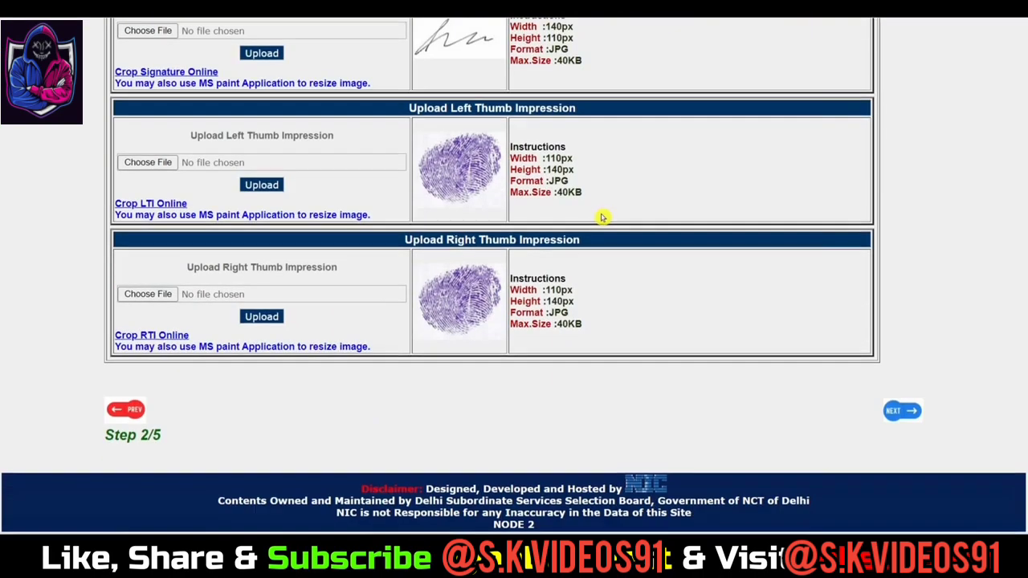
left_click(910, 414)
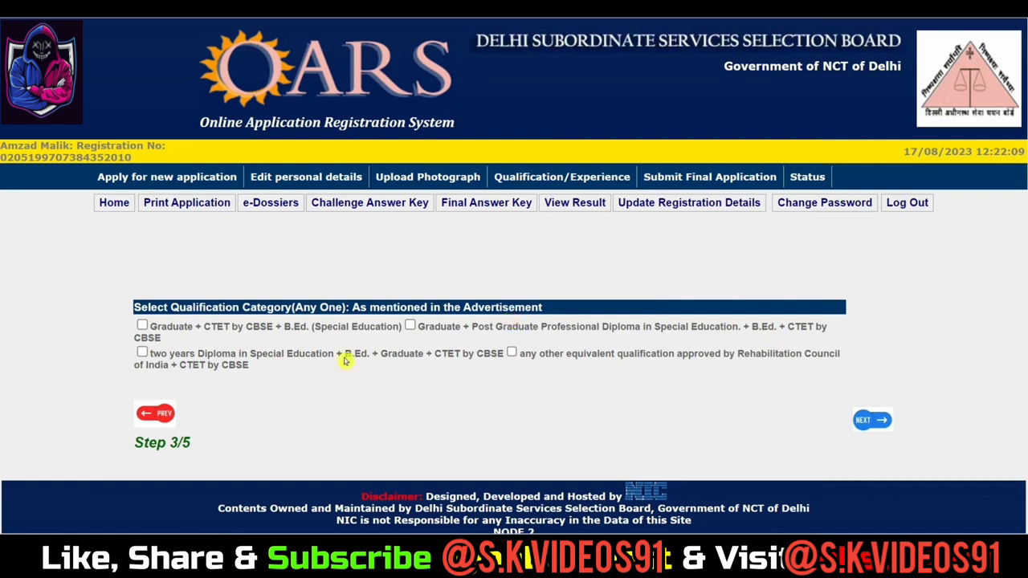
Step: Tick the Graduate + CTET by CBSE + B.Ed. (Special Education) category checkbox
left_click_drag(161, 304, 239, 306)
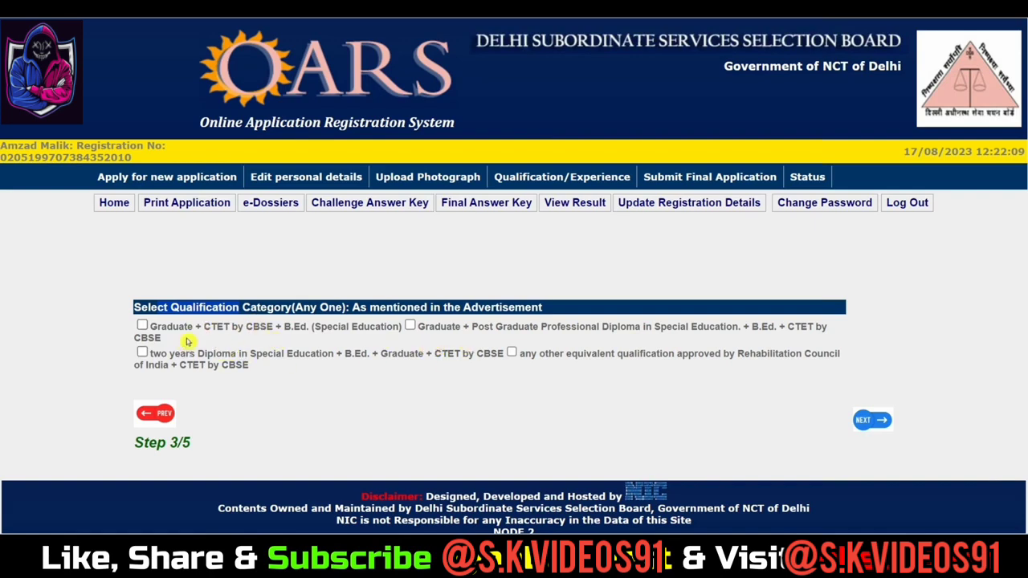
left_click(142, 325)
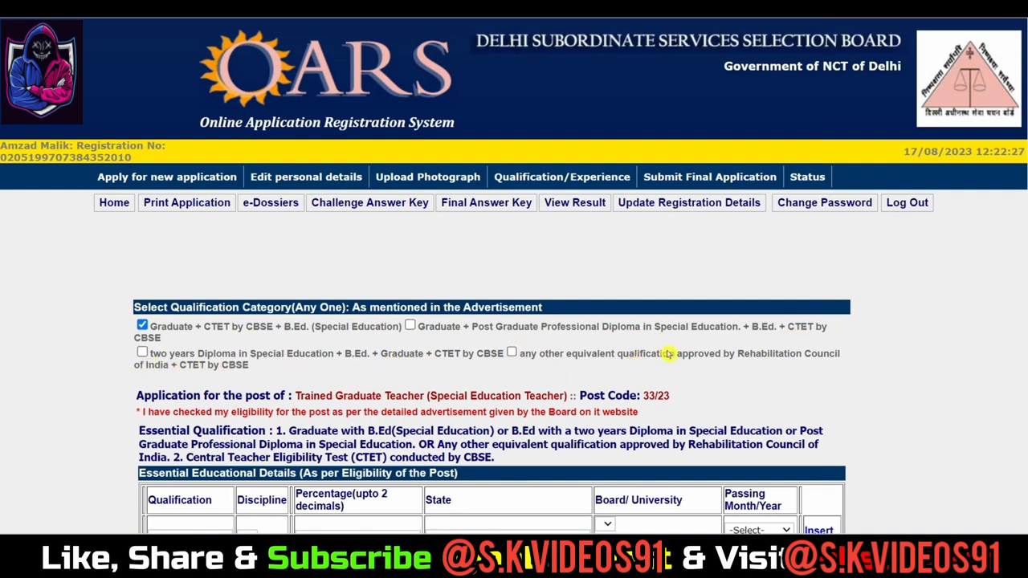
scroll(336, 354, "down", 1)
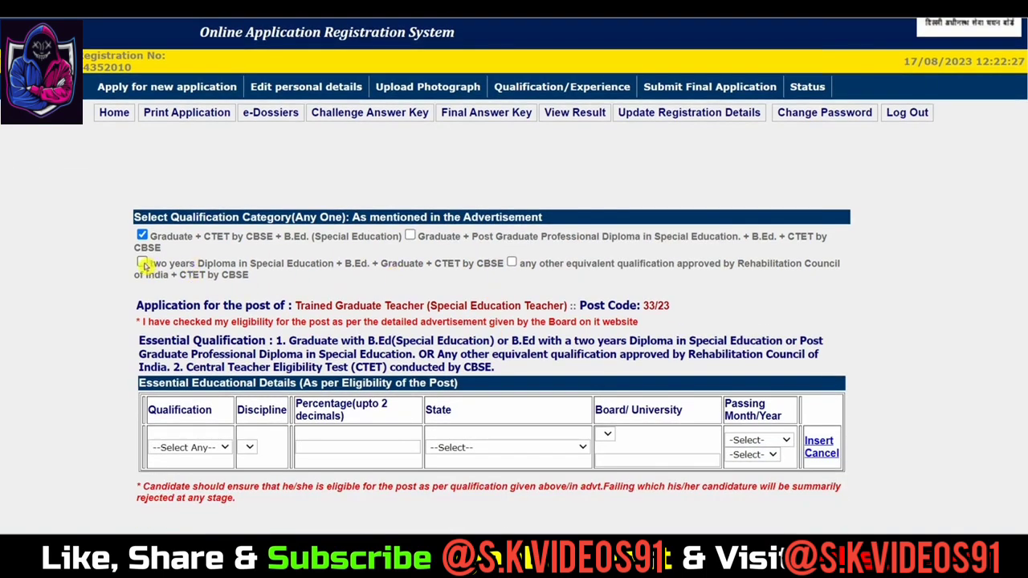
scroll(215, 198, "down", 2)
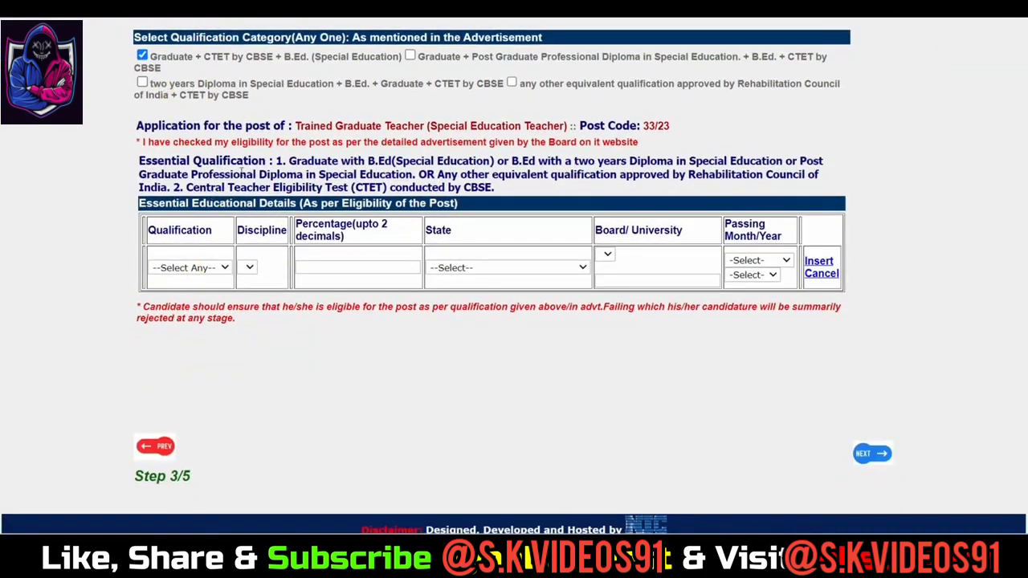
Step: Set the row to Graduation, B.Ed. (Special Education), 91.58 percent, state UTTAR PRADESH
left_click(210, 270)
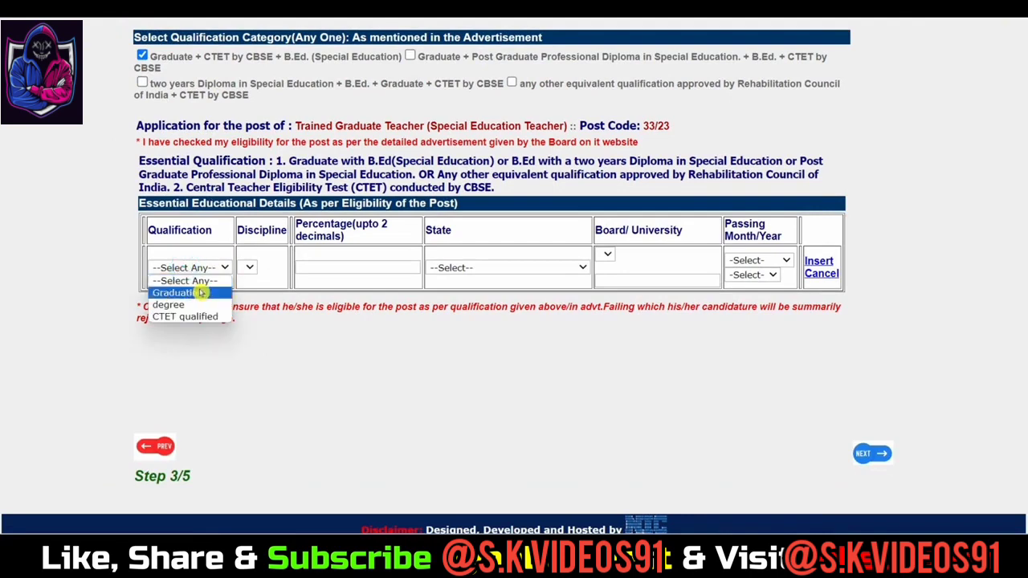
left_click(198, 293)
scroll(260, 280, "down", 3)
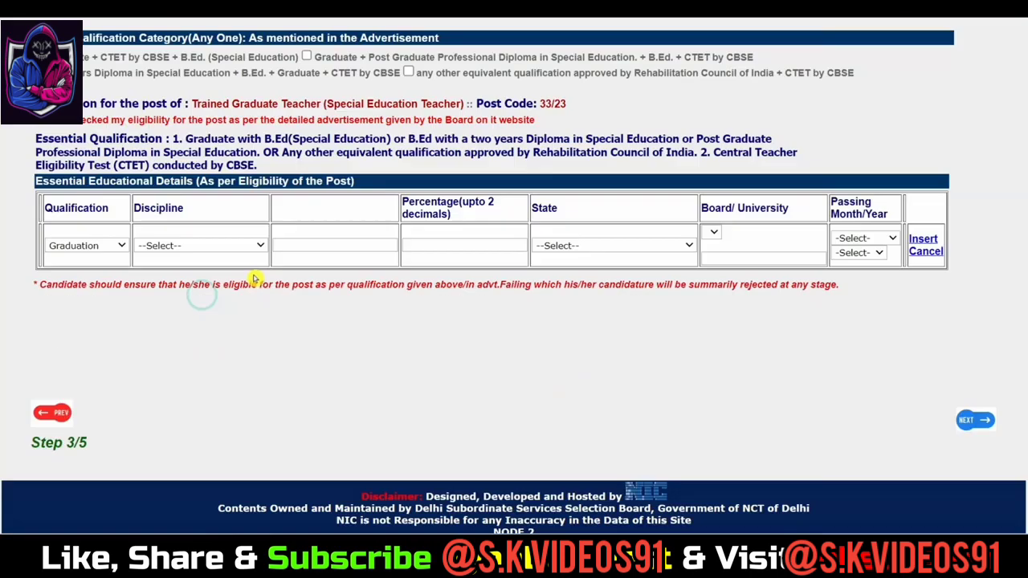
left_click(178, 246)
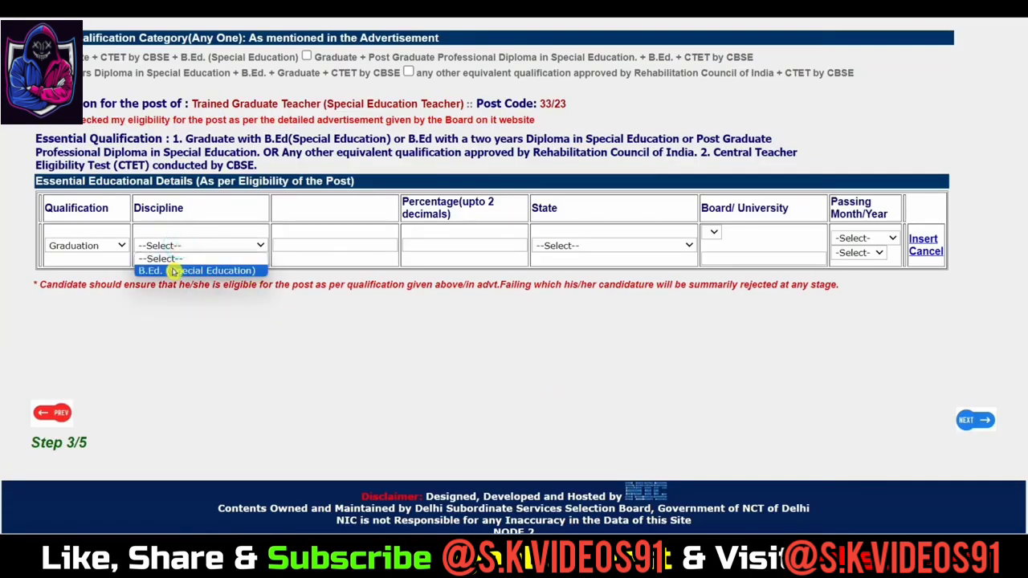
left_click(175, 271)
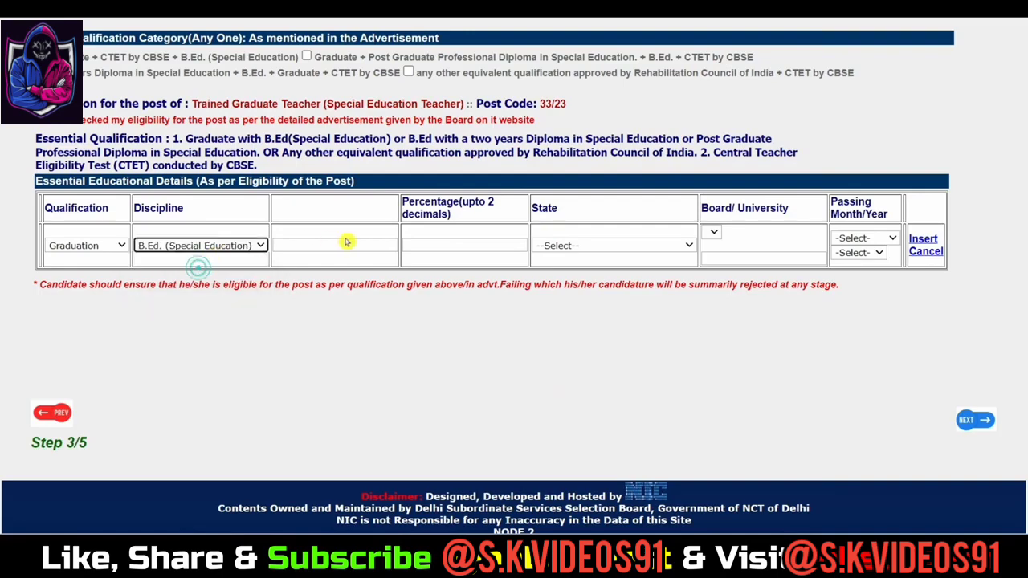
left_click(366, 256)
type("91.58")
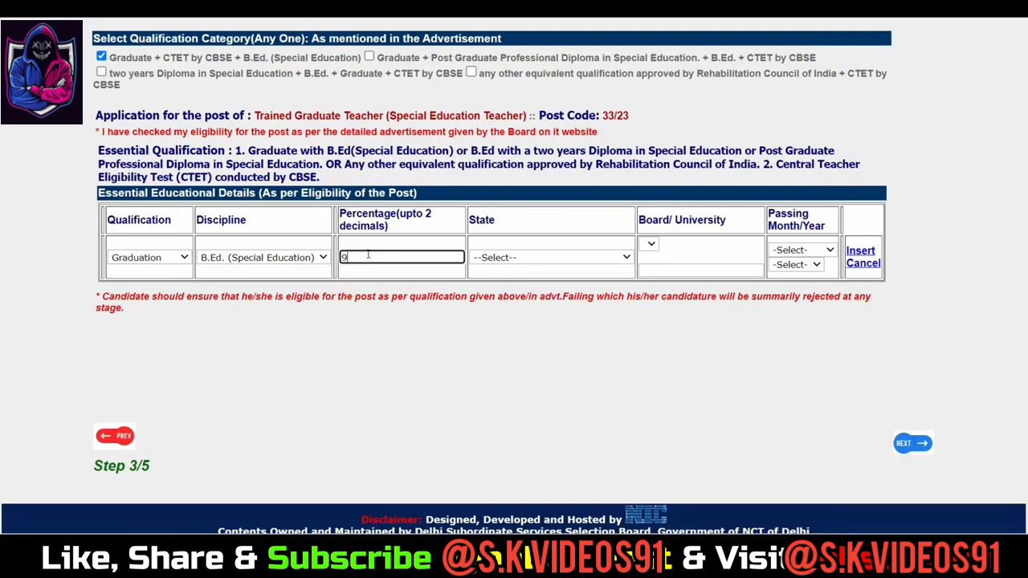
left_click(532, 257)
scroll(549, 411, "down", 6)
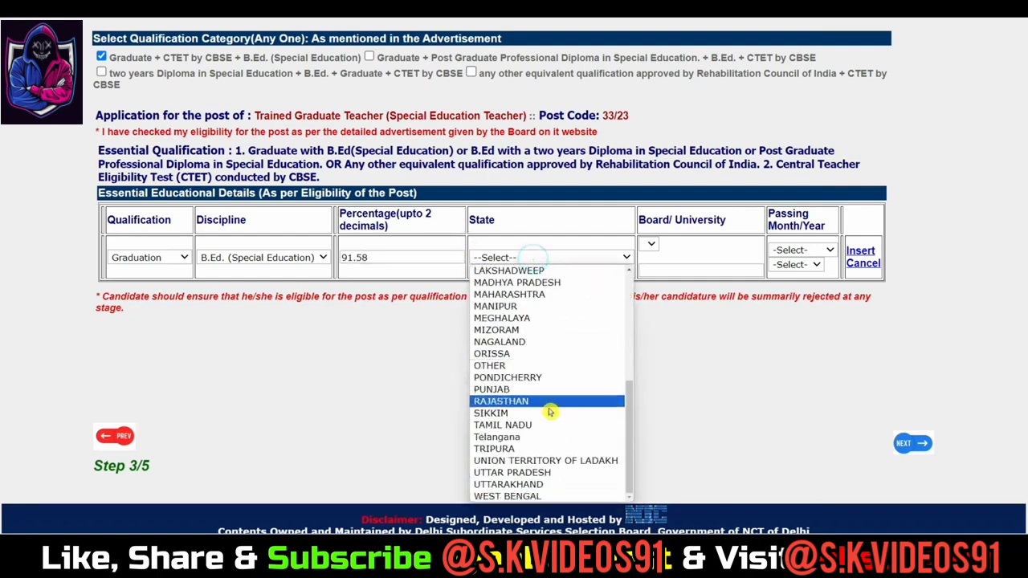
left_click(540, 472)
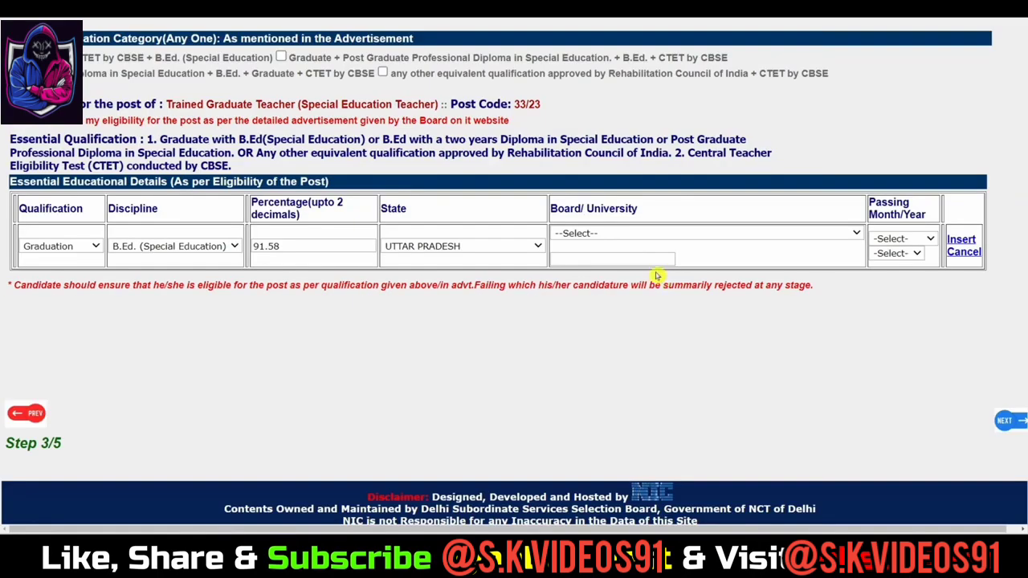
Step: Choose Dr. Ram Manohar Lohia National Law University, passing July 2018, and insert the row
left_click(609, 233)
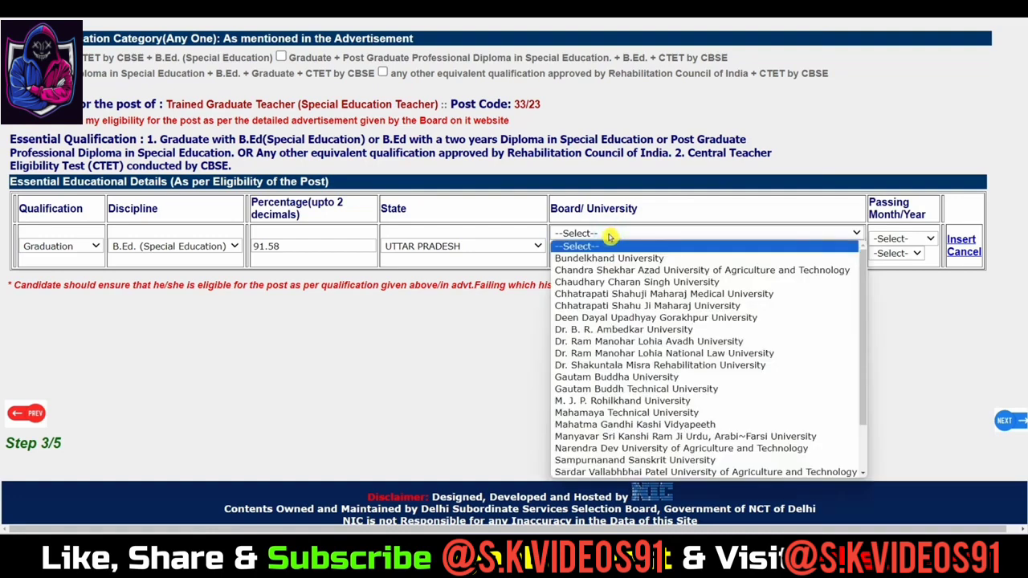
scroll(665, 355, "down", 2)
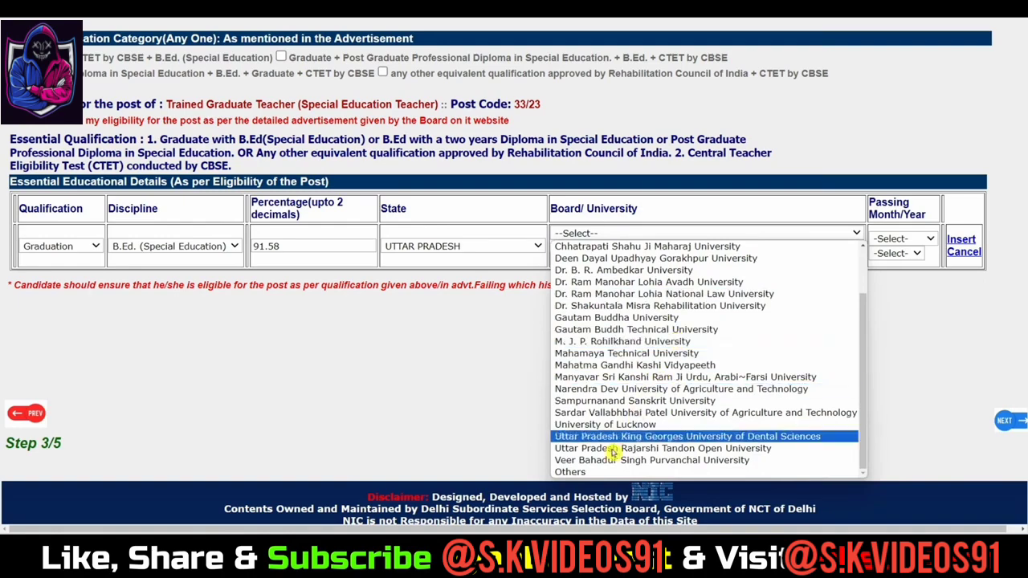
scroll(663, 344, "up", 2)
scroll(663, 344, "down", 3)
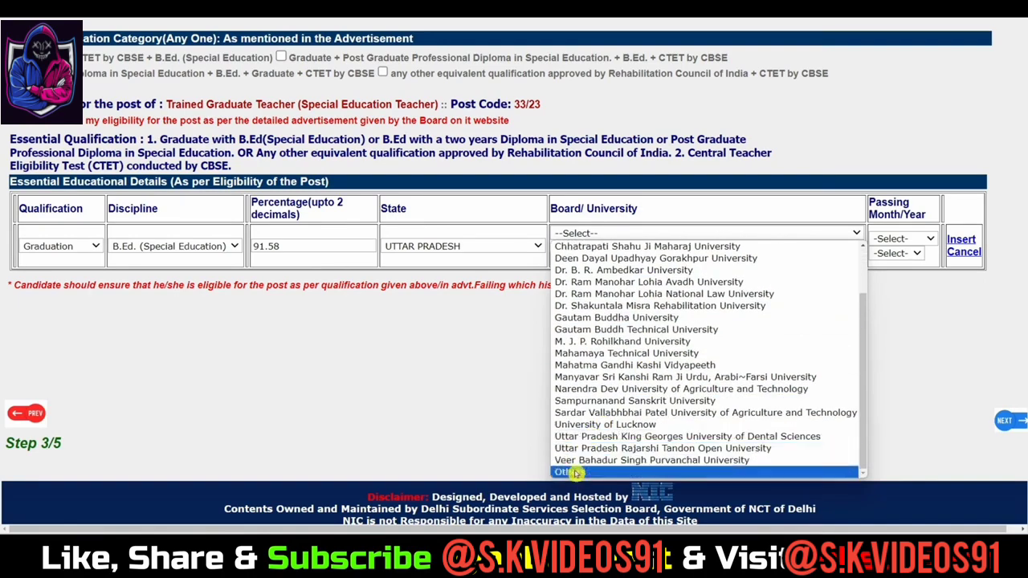
left_click(579, 537)
left_click(573, 259)
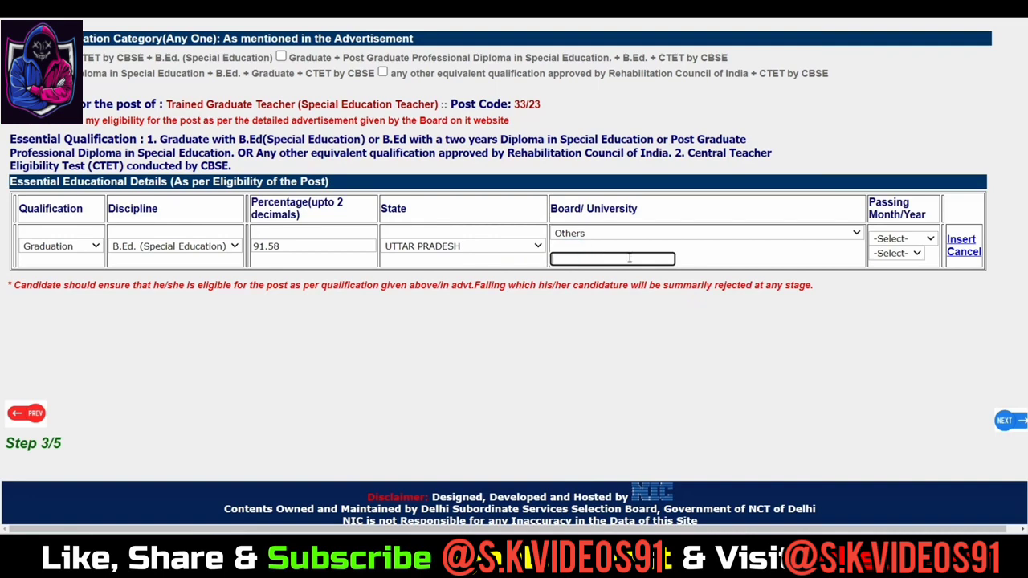
left_click(747, 236)
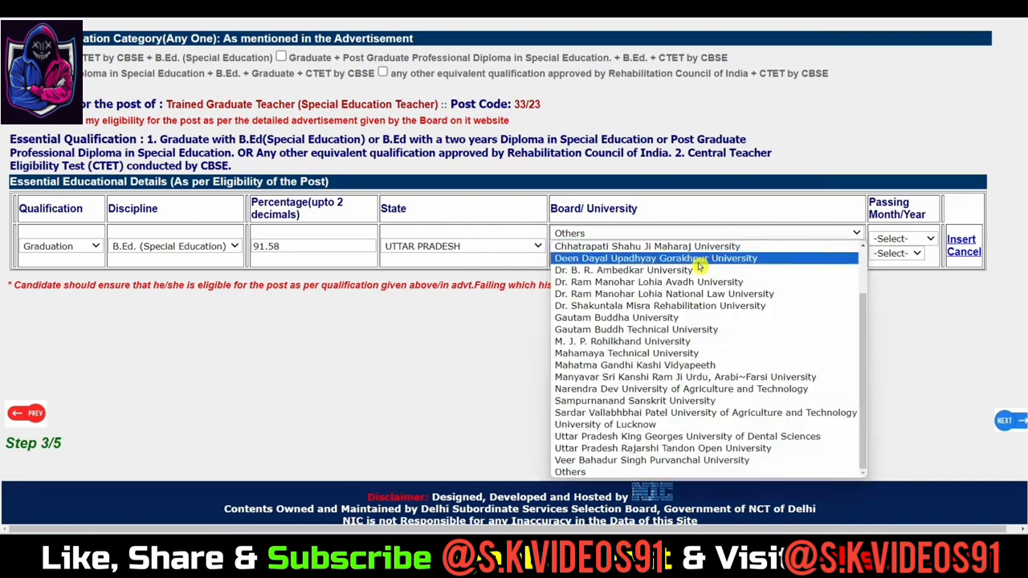
left_click(692, 293)
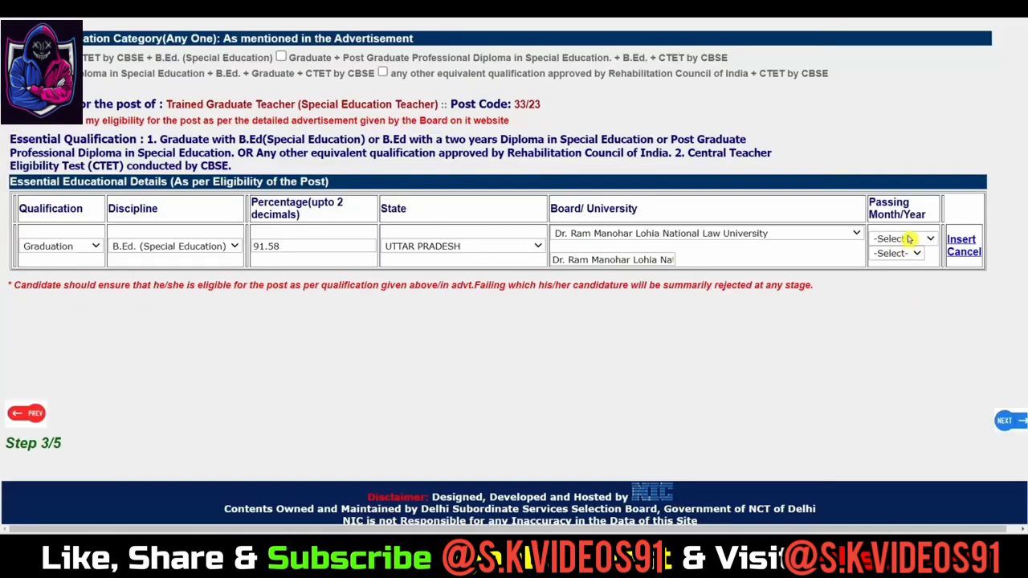
left_click(906, 239)
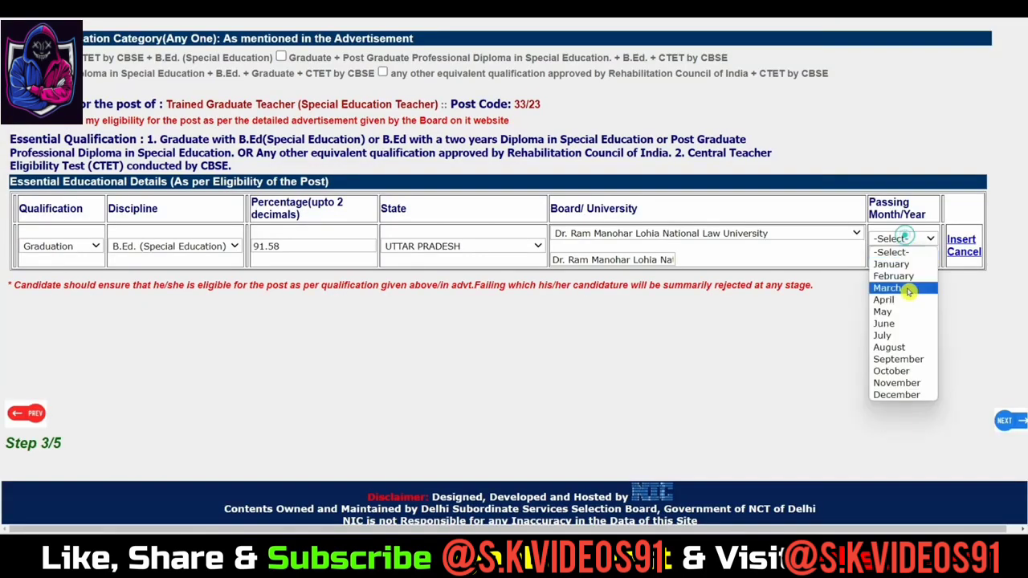
left_click(899, 337)
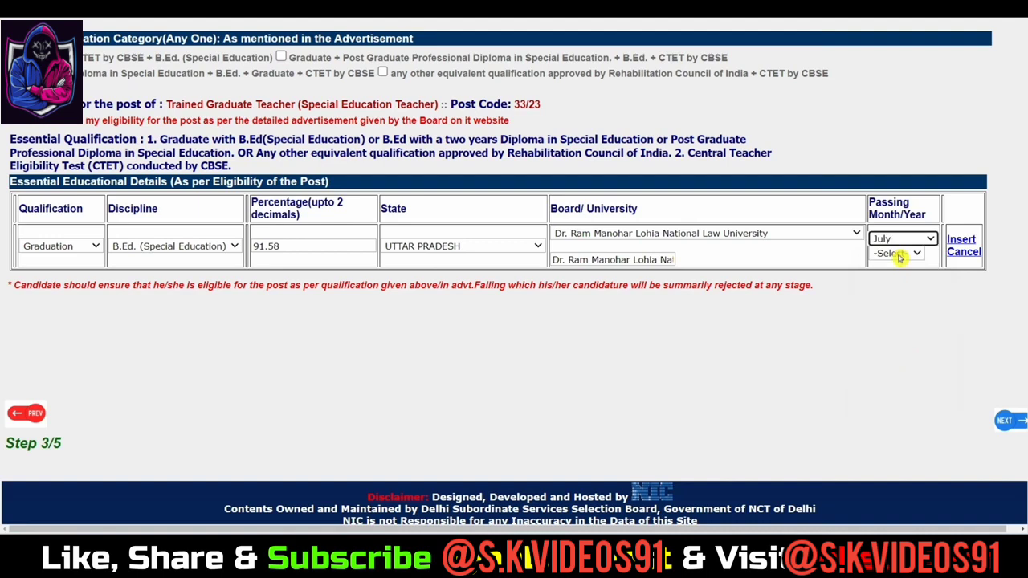
left_click(898, 254)
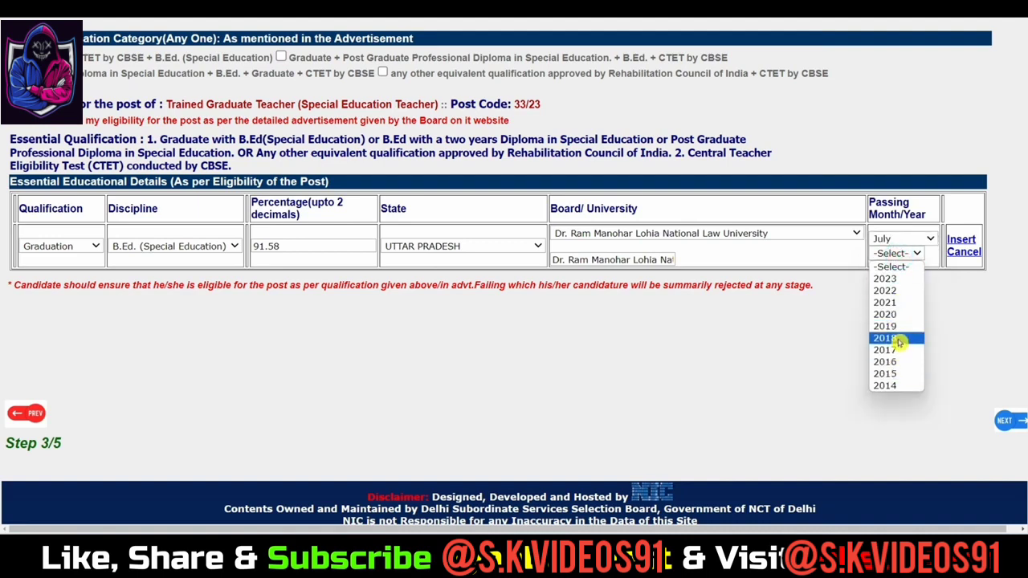
left_click(899, 339)
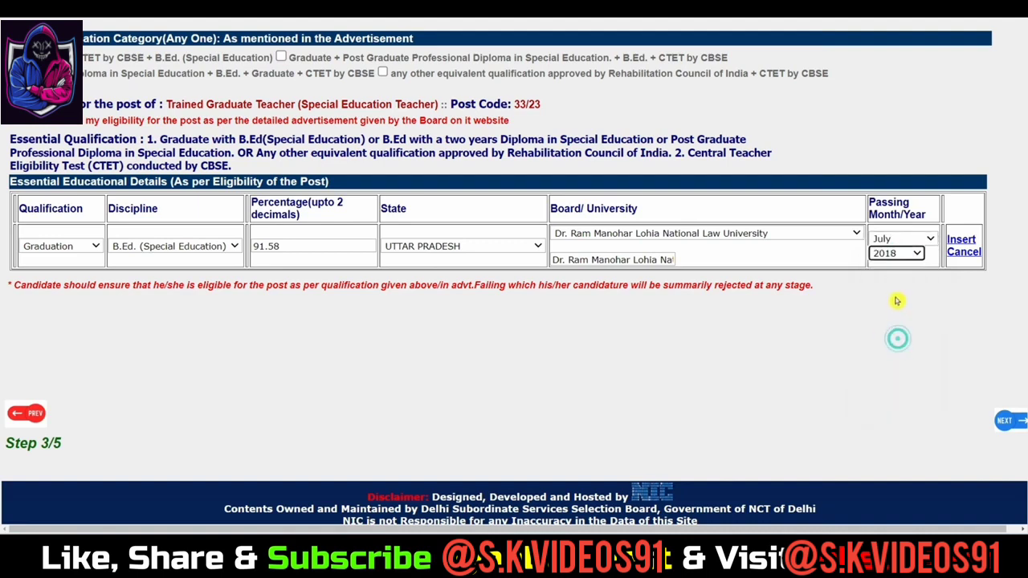
left_click(962, 240)
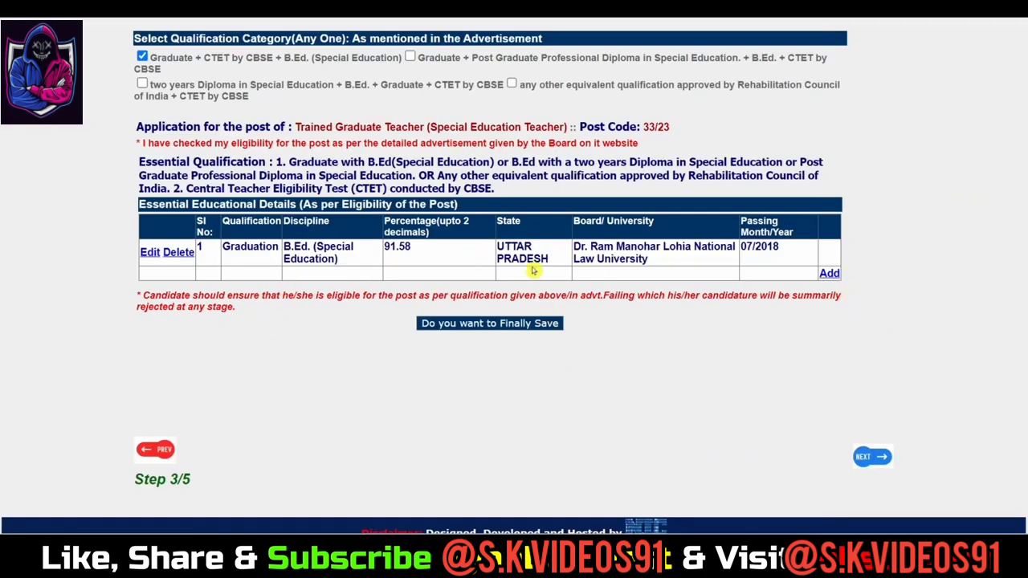
Step: Add a new qualification row set to degree with discipline Graduate
scroll(498, 273, "up", 2)
scroll(519, 299, "down", 1)
left_click(829, 334)
scroll(314, 334, "down", 1)
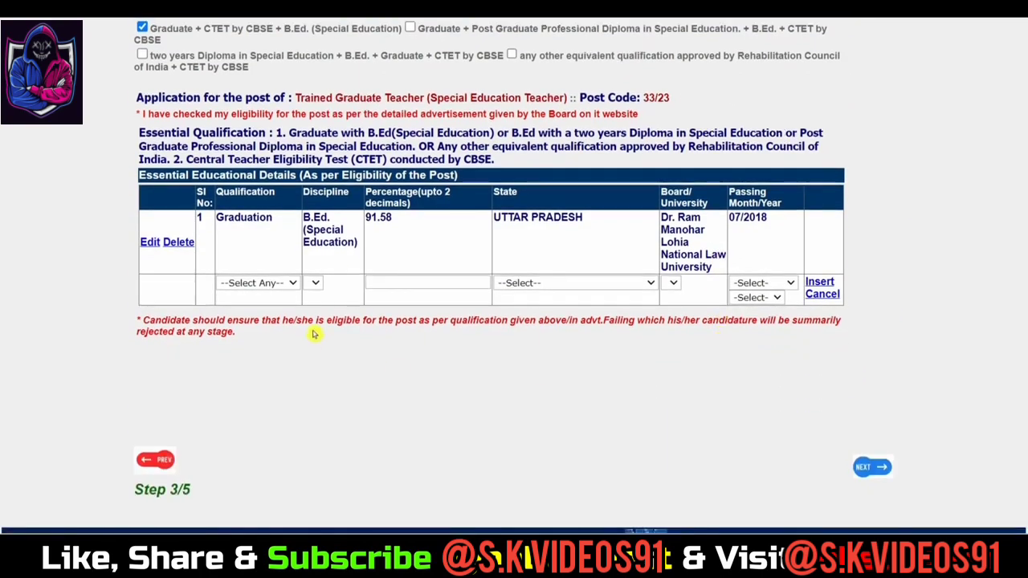
left_click(257, 284)
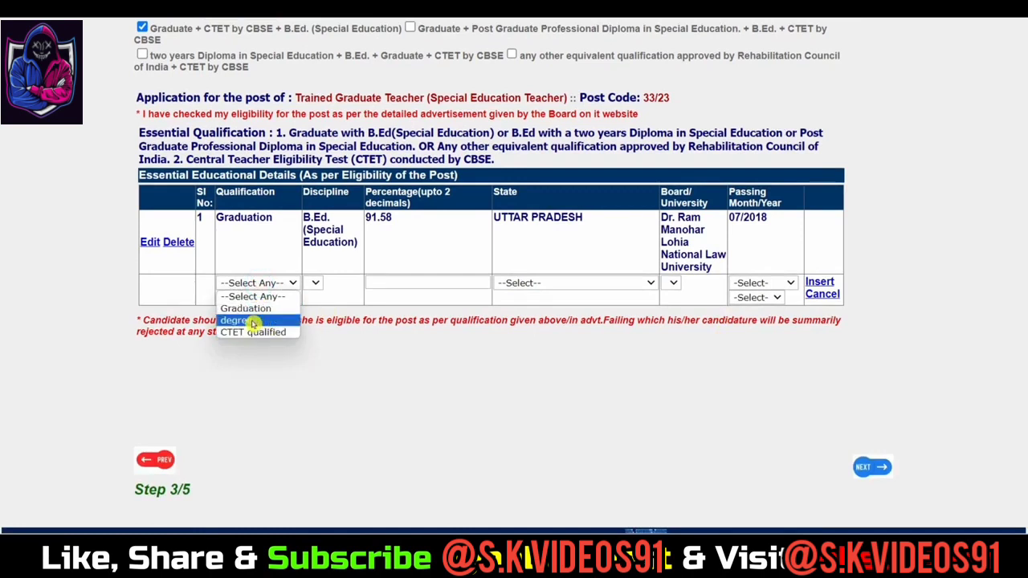
left_click(251, 321)
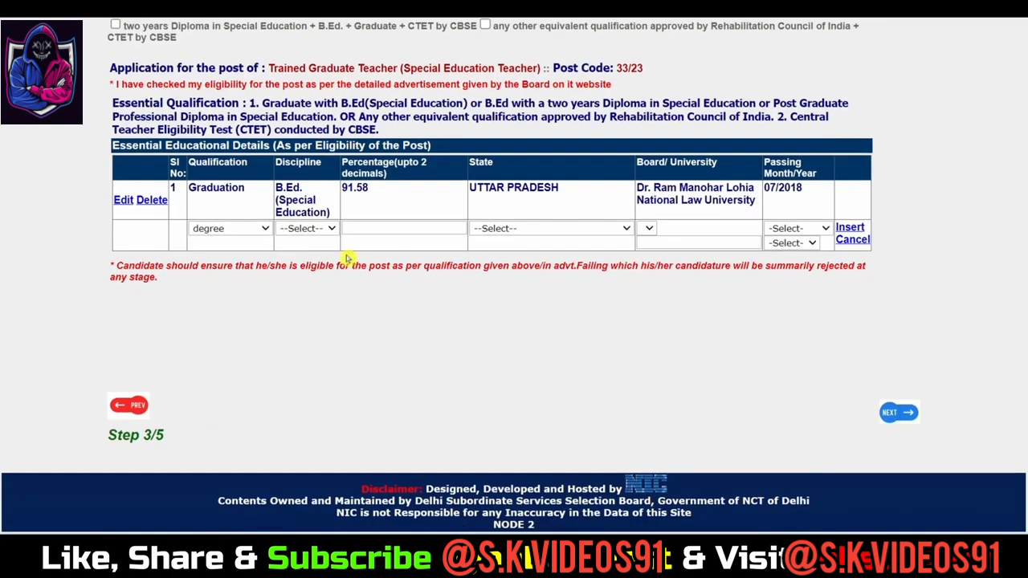
left_click(308, 228)
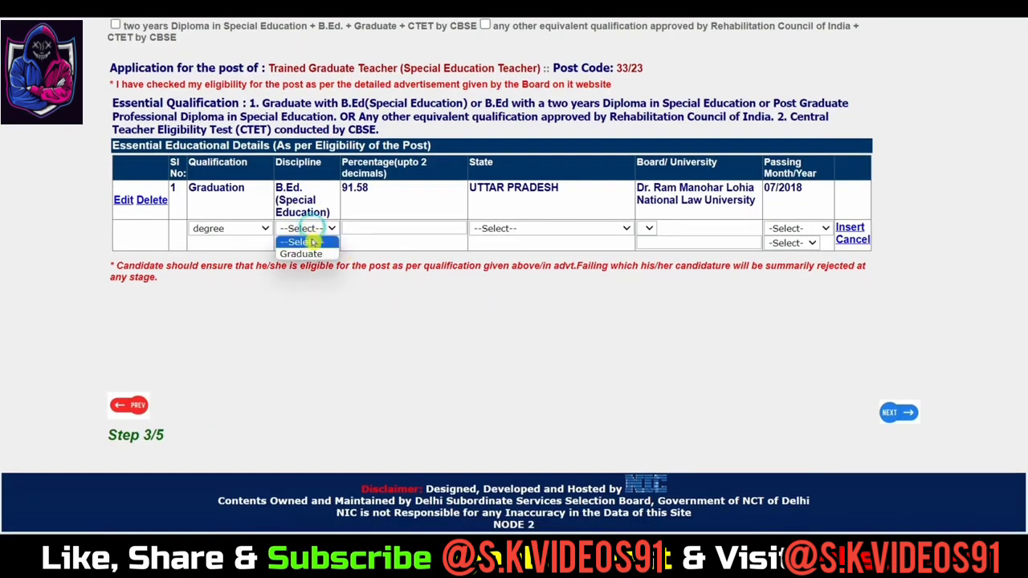
left_click(308, 251)
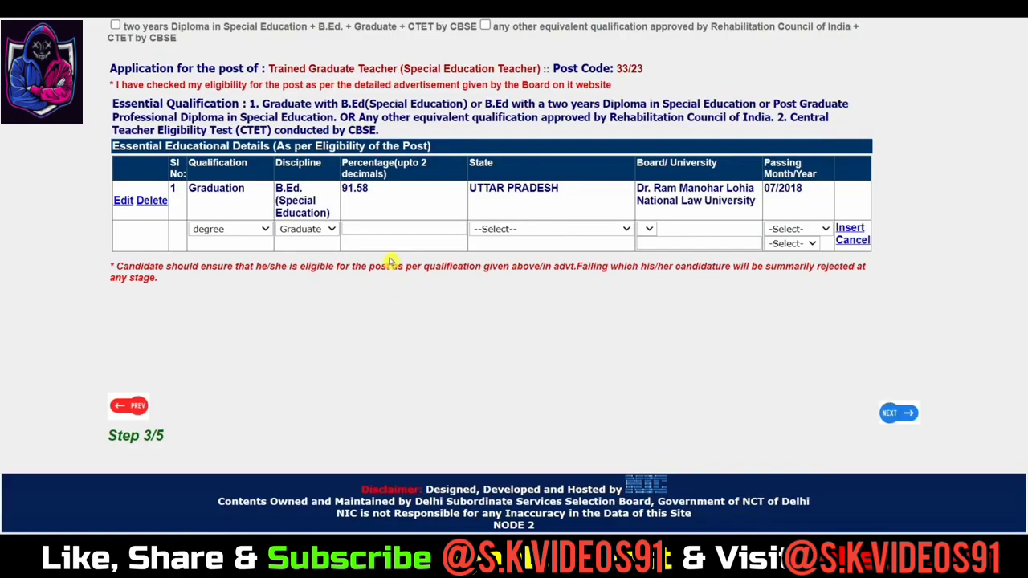
Step: Fill the degree row: 95.58%, UTTAR PRADESH, Dr. Ram Manohar Lohia Avadh University, passed July 2020
left_click(383, 224)
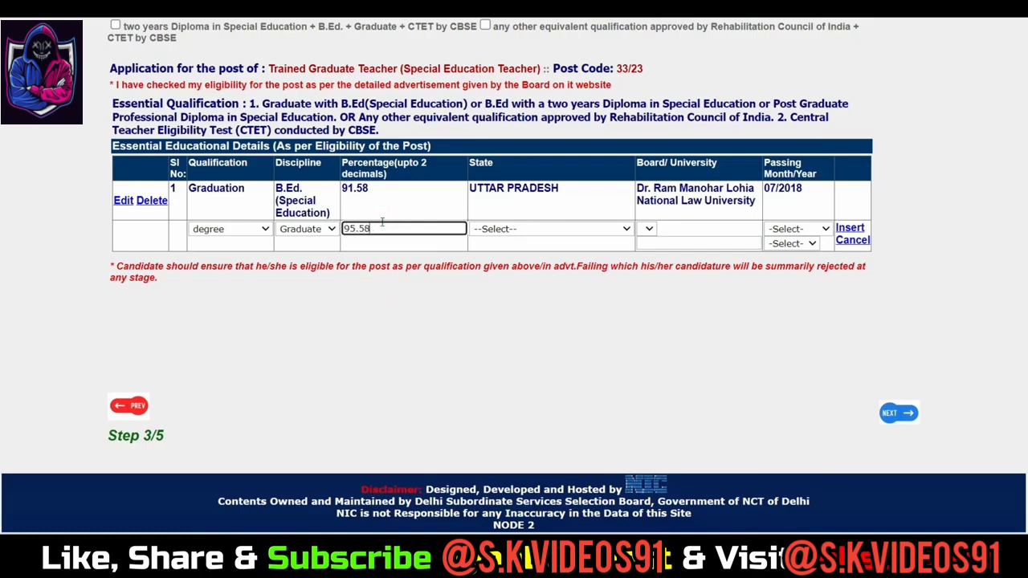
left_click(518, 229)
scroll(535, 362, "down", 5)
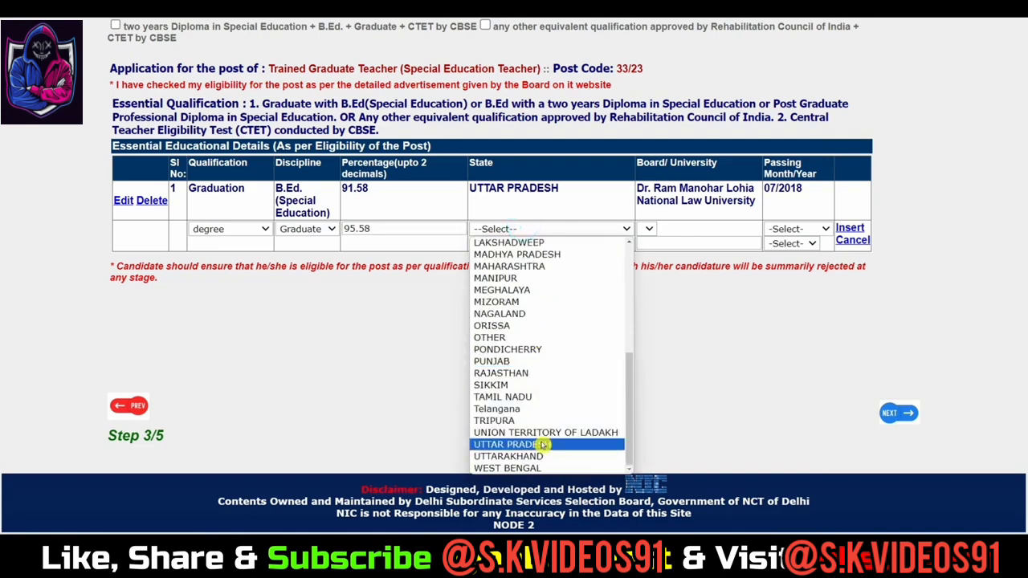
left_click(542, 445)
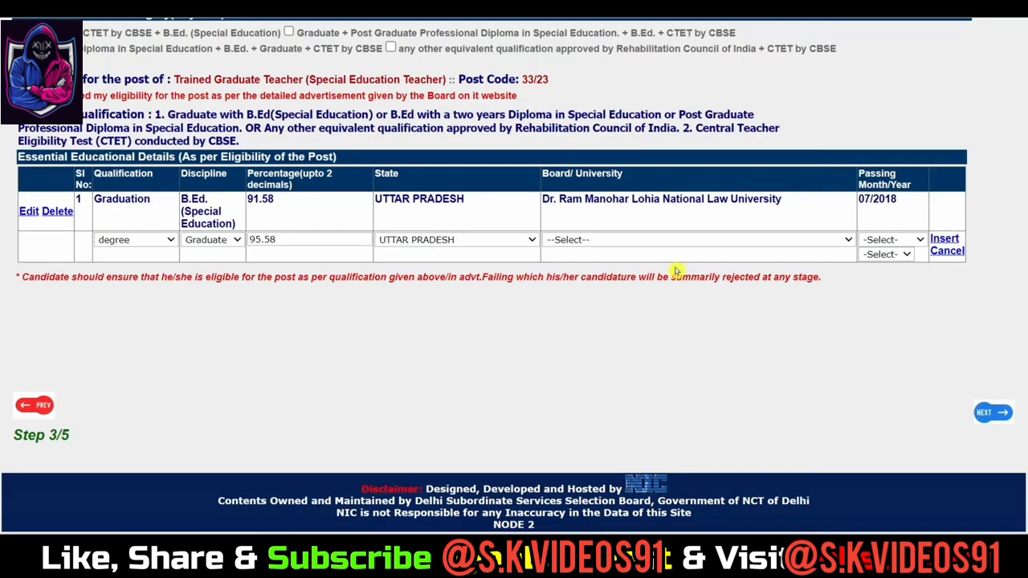
left_click(639, 235)
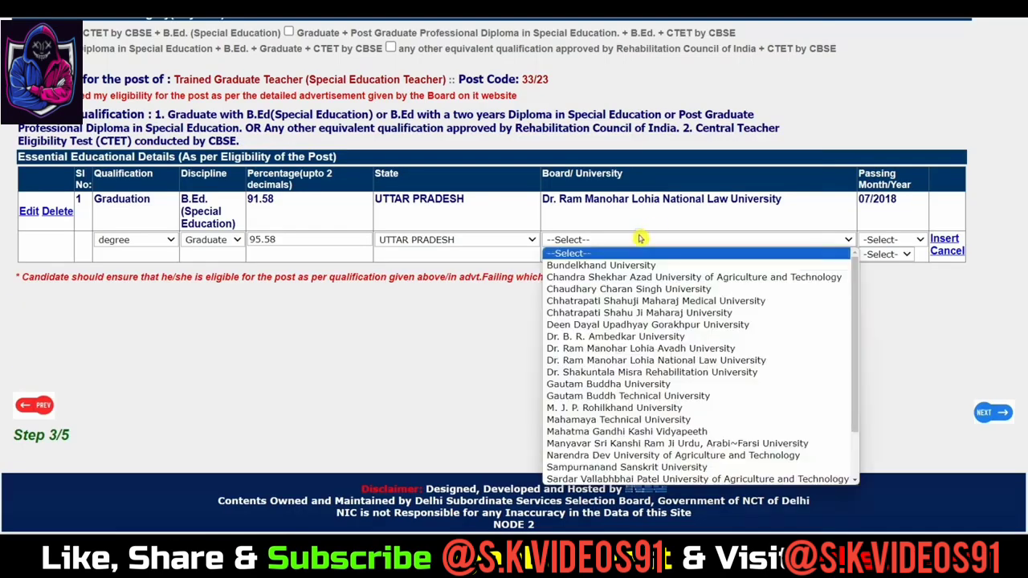
left_click(610, 348)
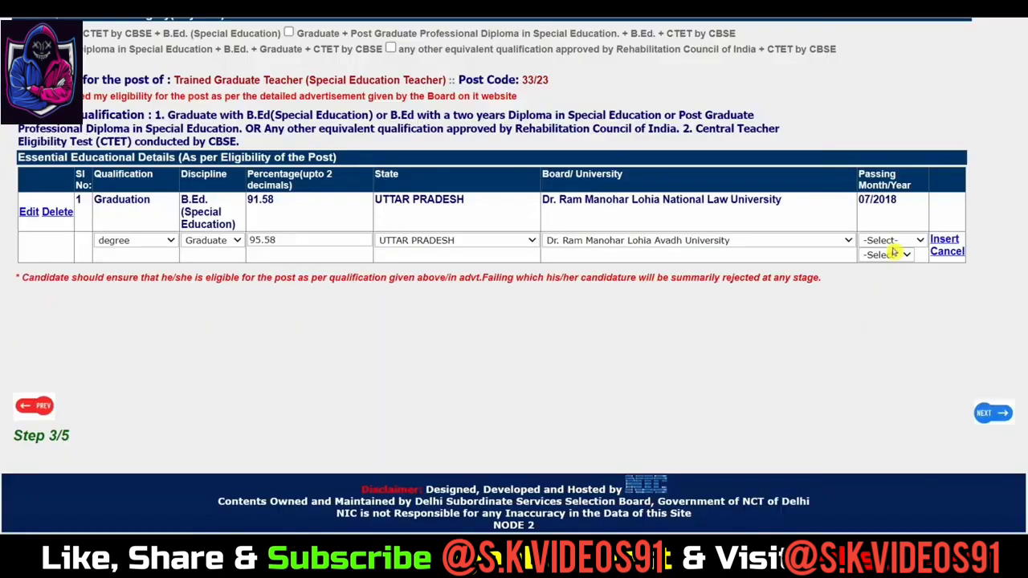
left_click(892, 243)
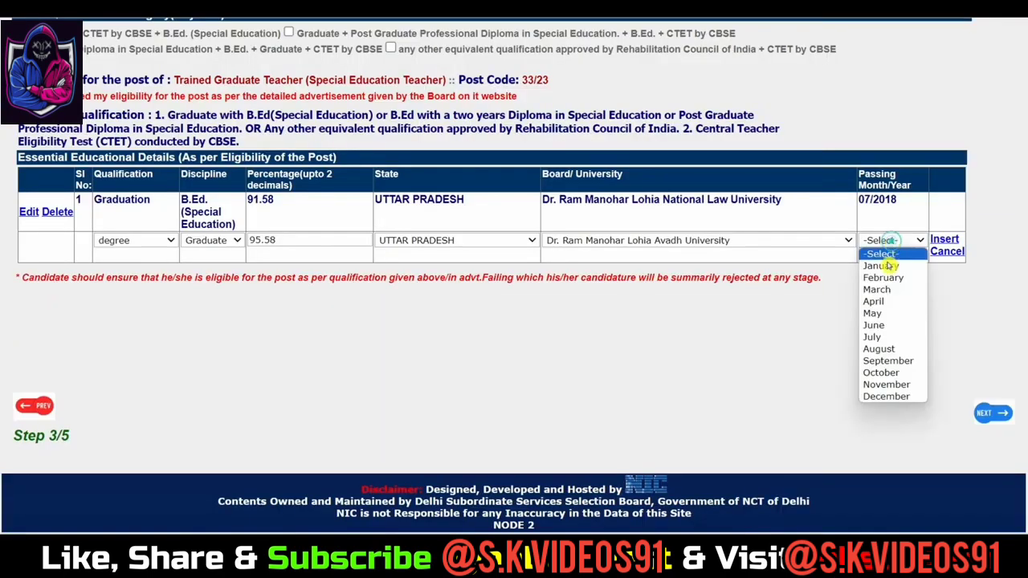
left_click(878, 334)
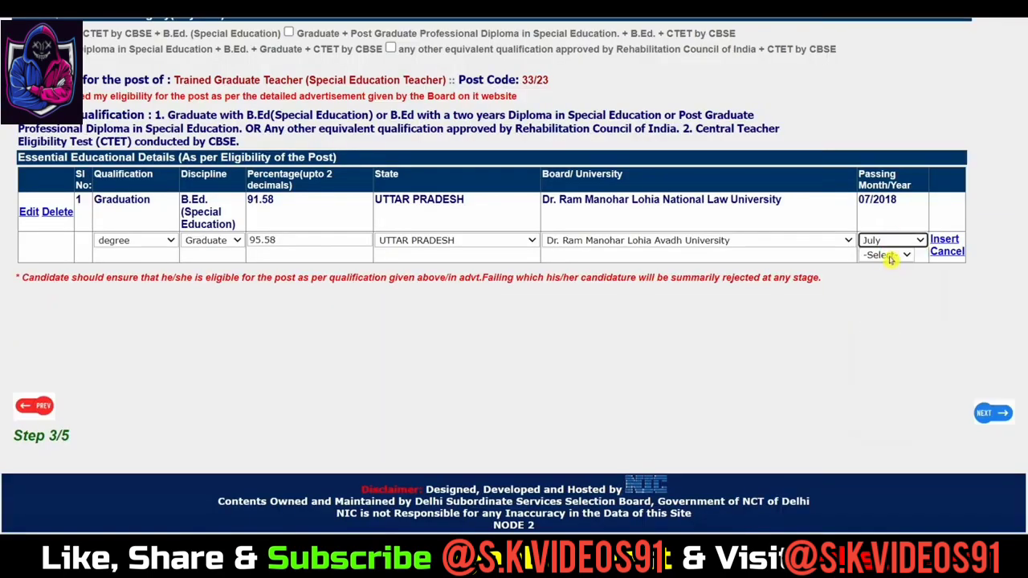
left_click(889, 256)
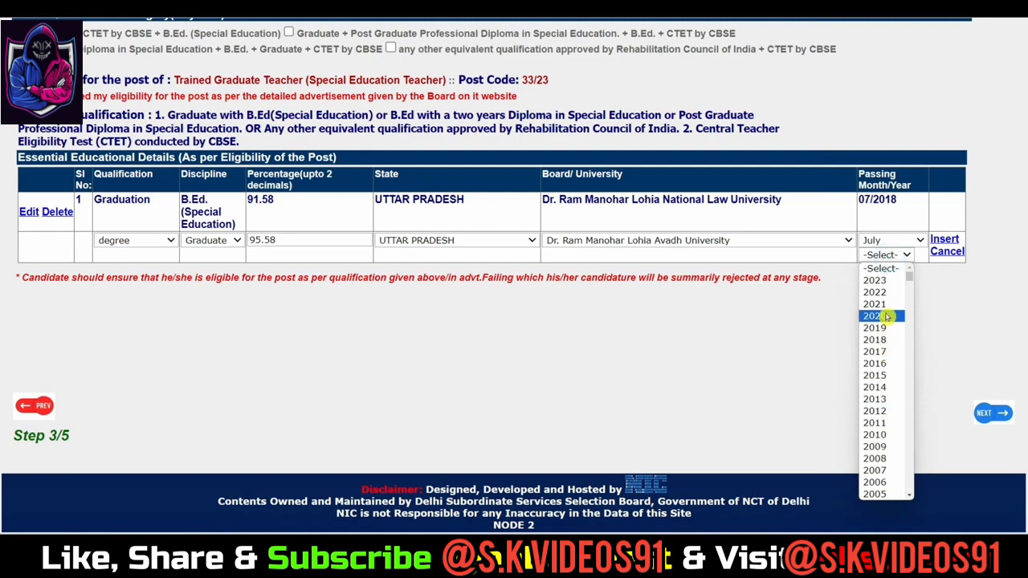
left_click(888, 317)
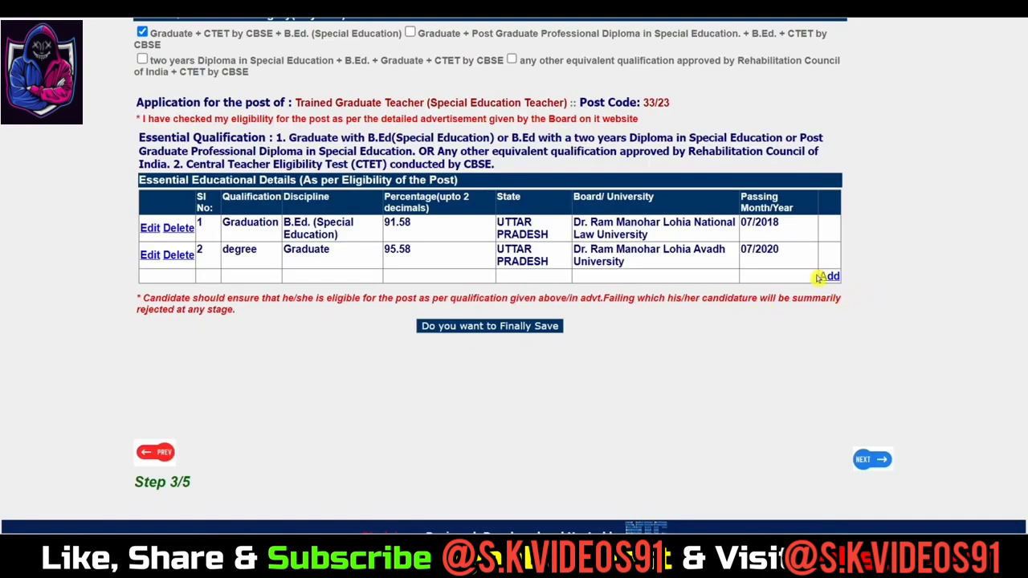
Step: Add a new row as CTET qualified, discipline CTET by CBSE, with 92.51%
left_click(827, 277)
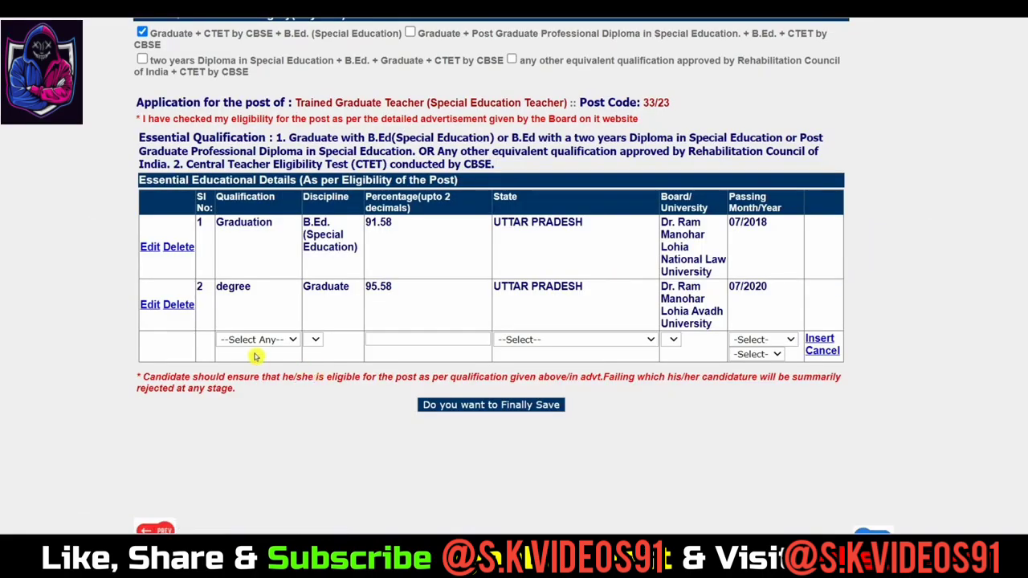
left_click(258, 340)
left_click(252, 388)
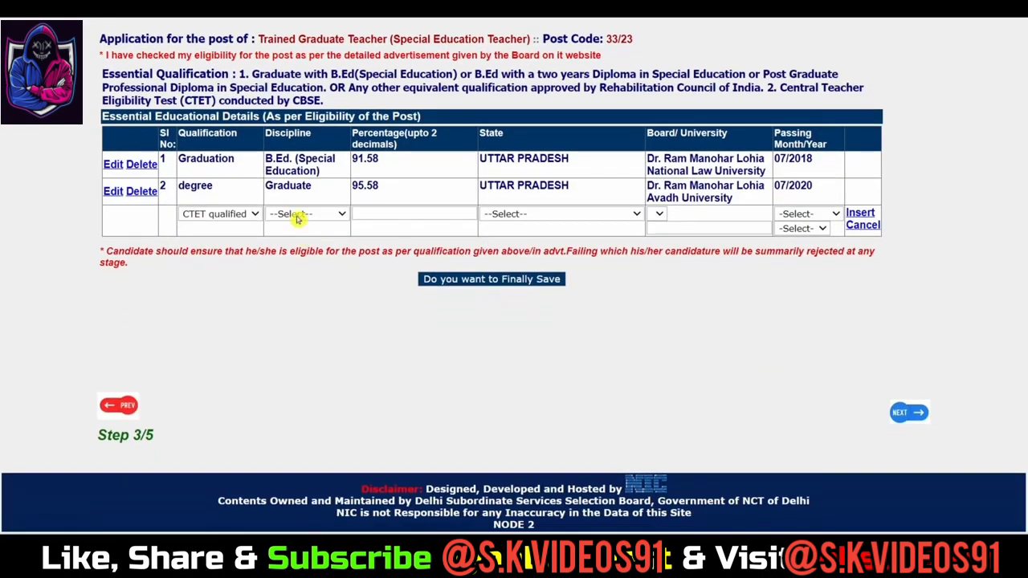
left_click(298, 215)
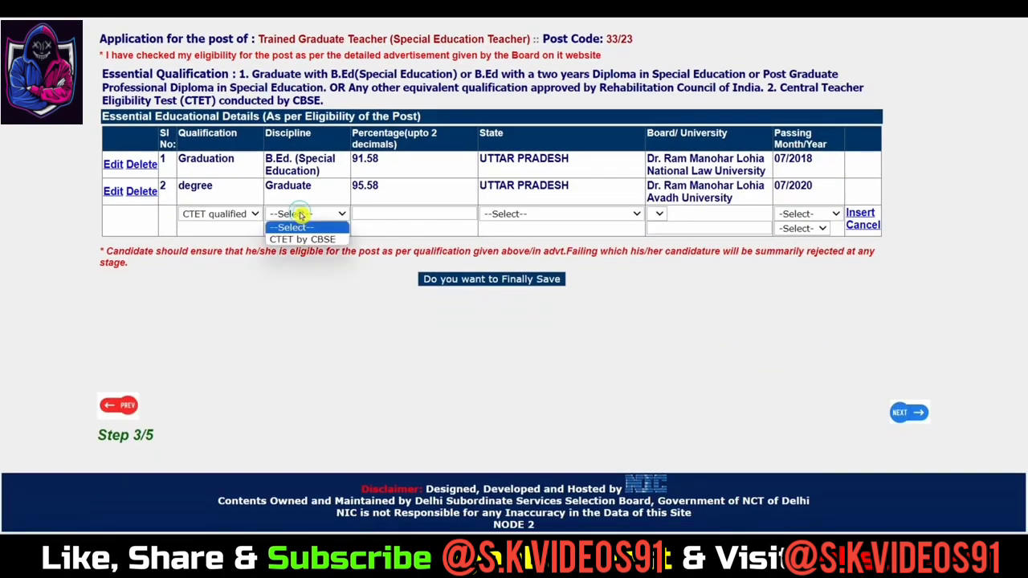
left_click(310, 238)
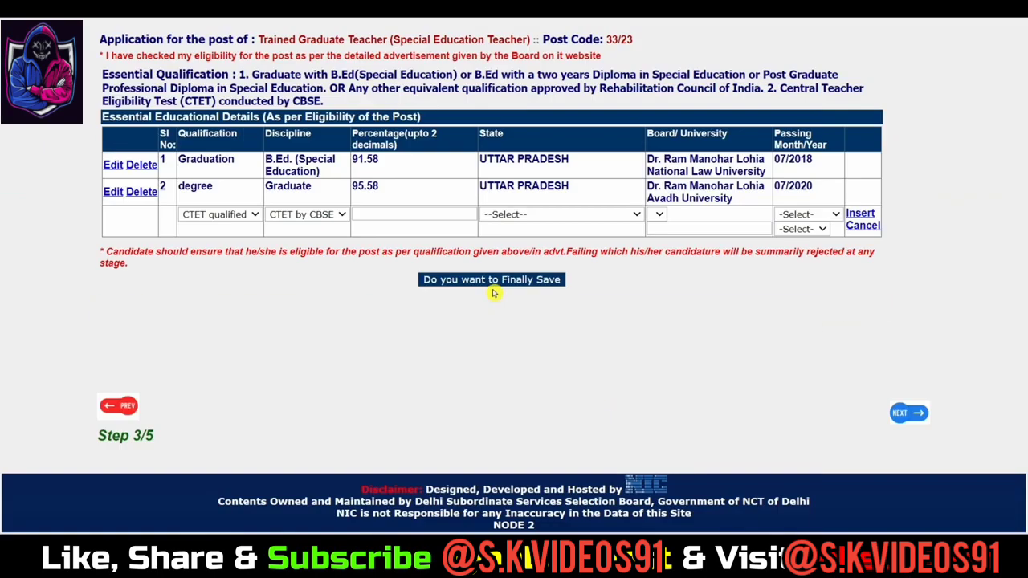
left_click(399, 213)
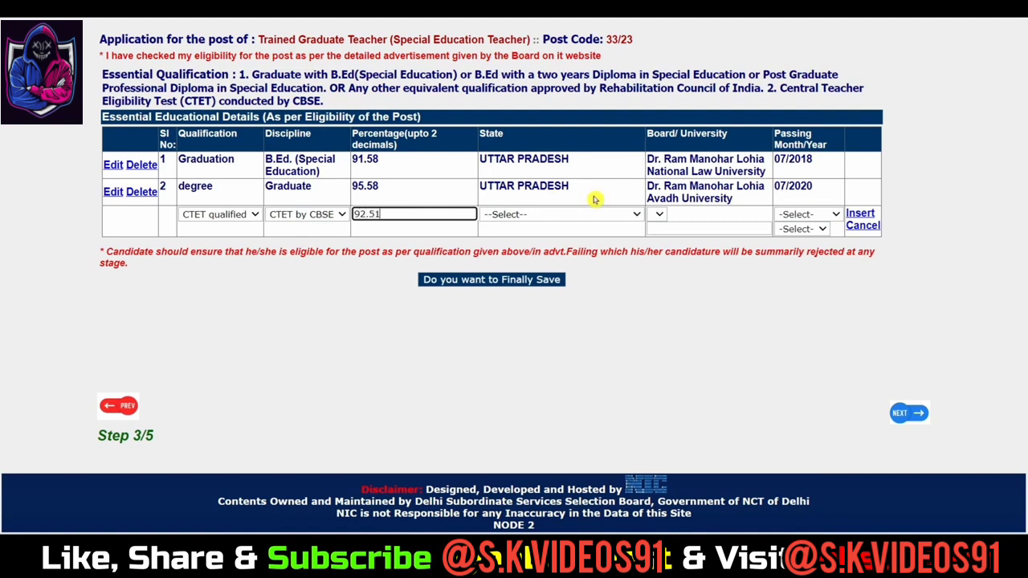
Step: Set the CTET row's state to UTTAR PRADESH and board to Others, named CBSE
left_click(567, 215)
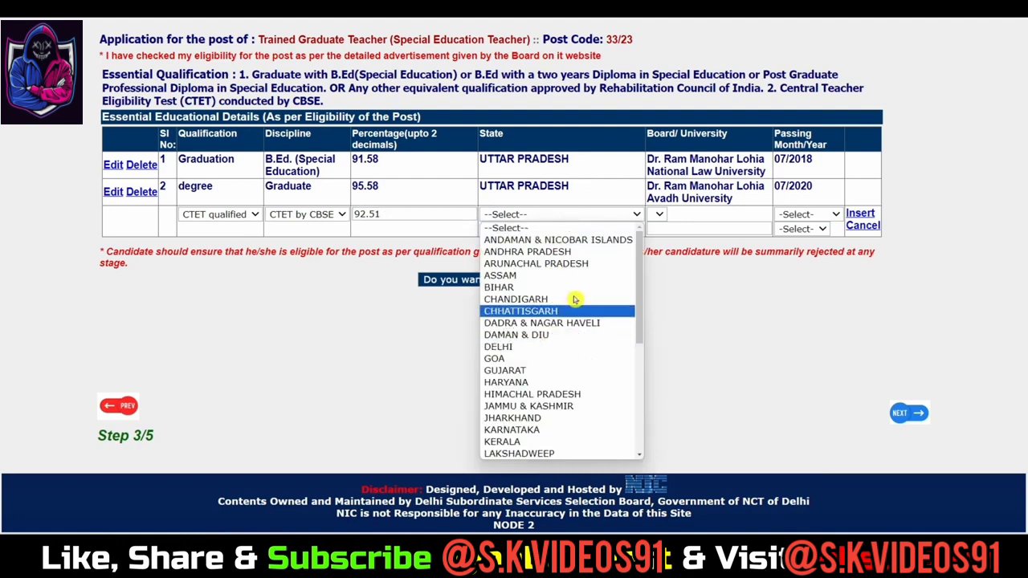
scroll(583, 358, "down", 5)
scroll(580, 365, "up", 5)
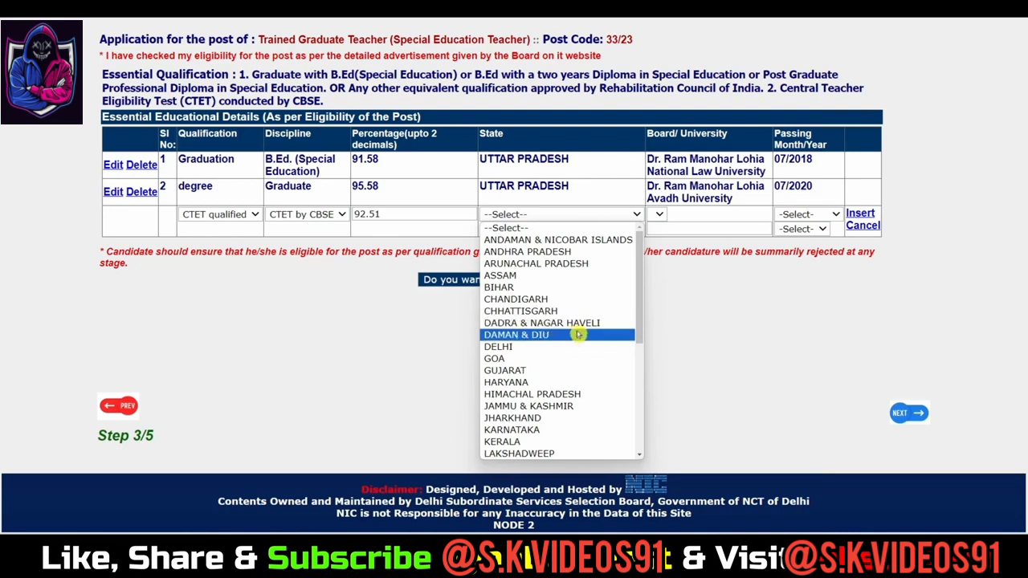
scroll(591, 341, "down", 6)
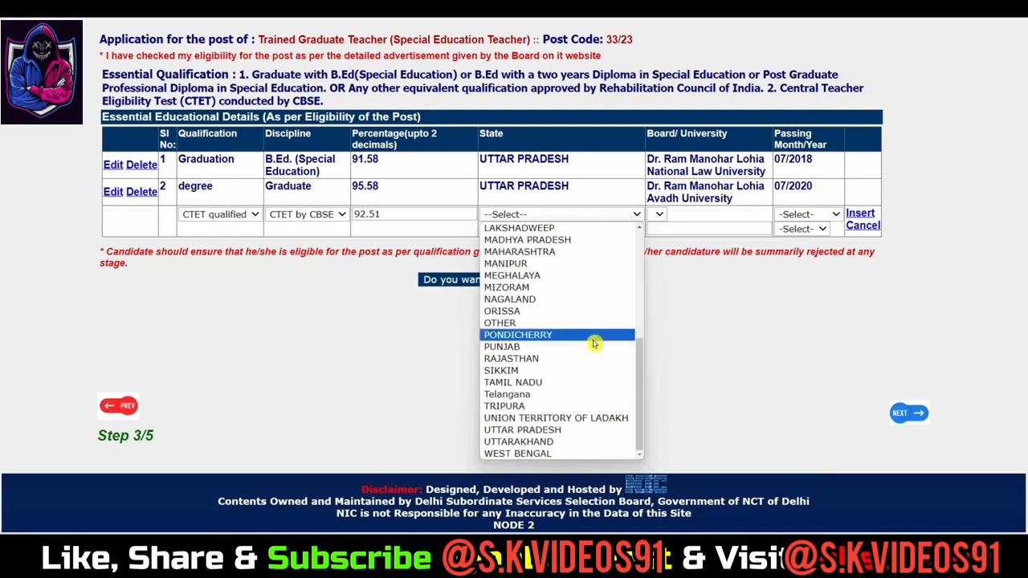
left_click(549, 430)
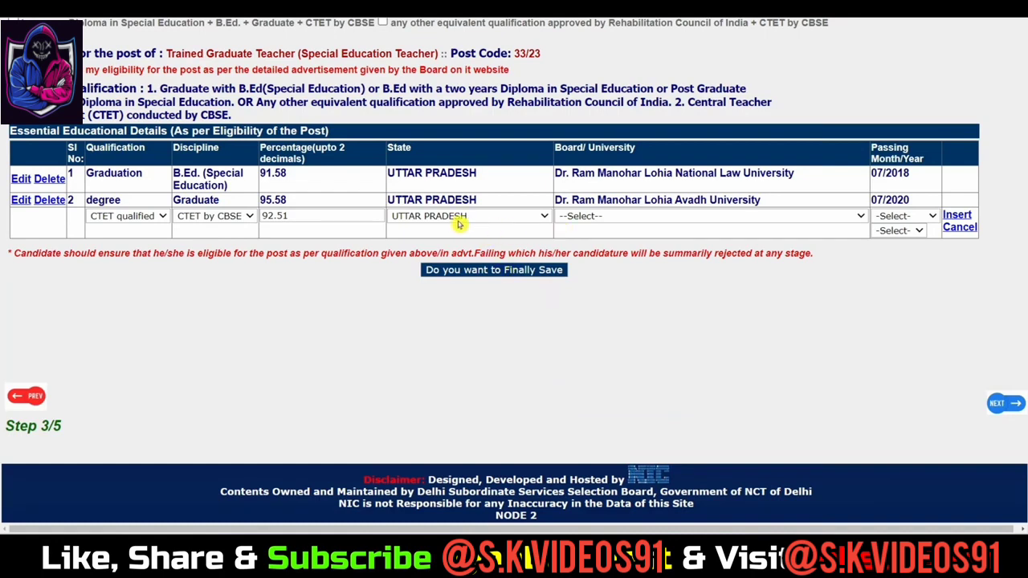
left_click(620, 217)
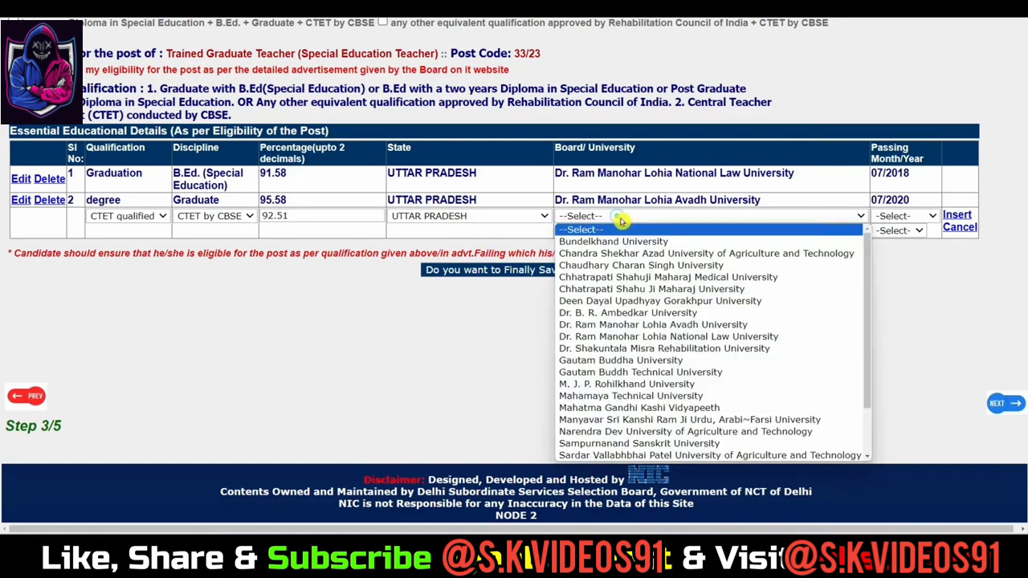
scroll(646, 347, "down", 1)
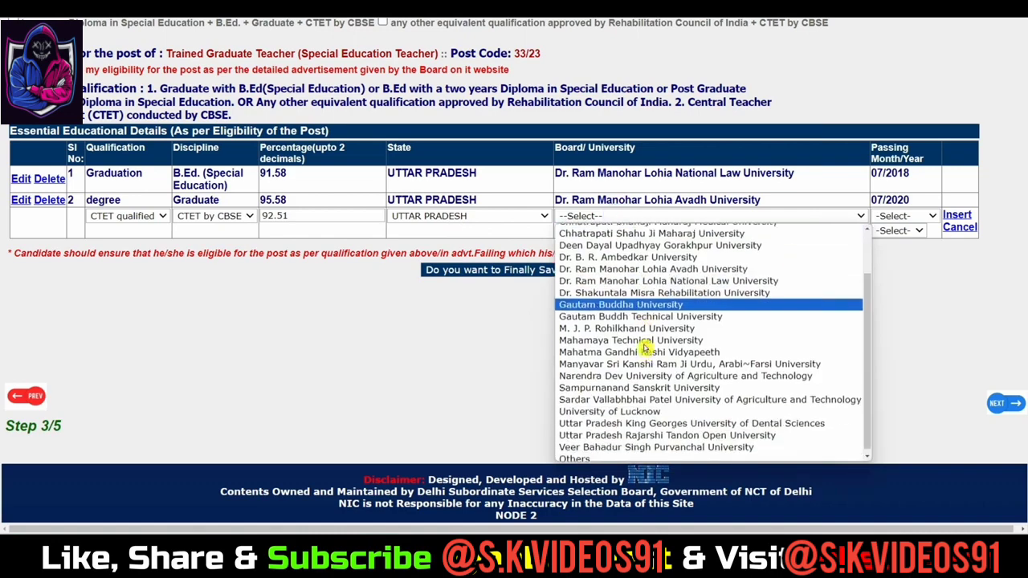
left_click(598, 458)
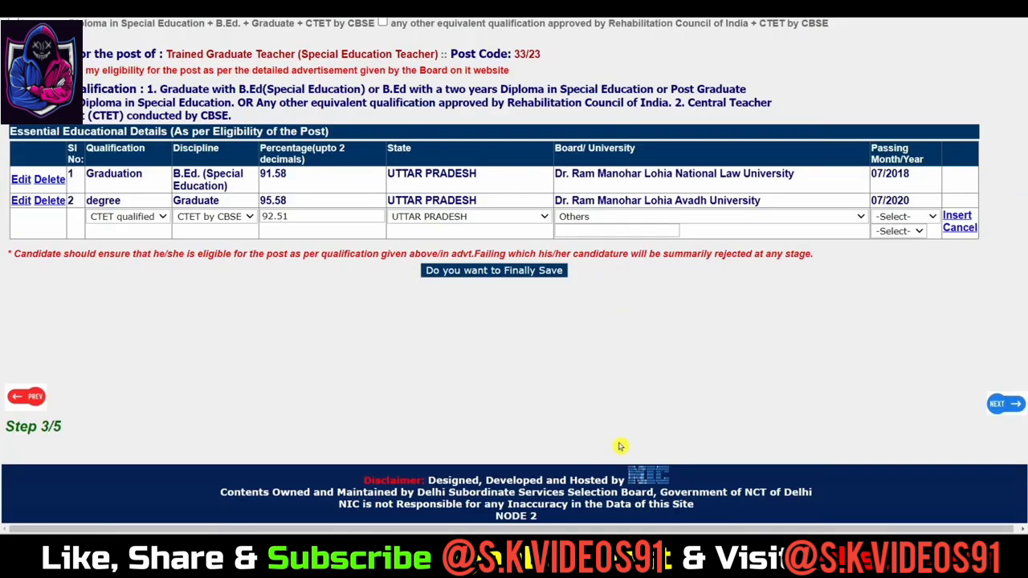
left_click(604, 232)
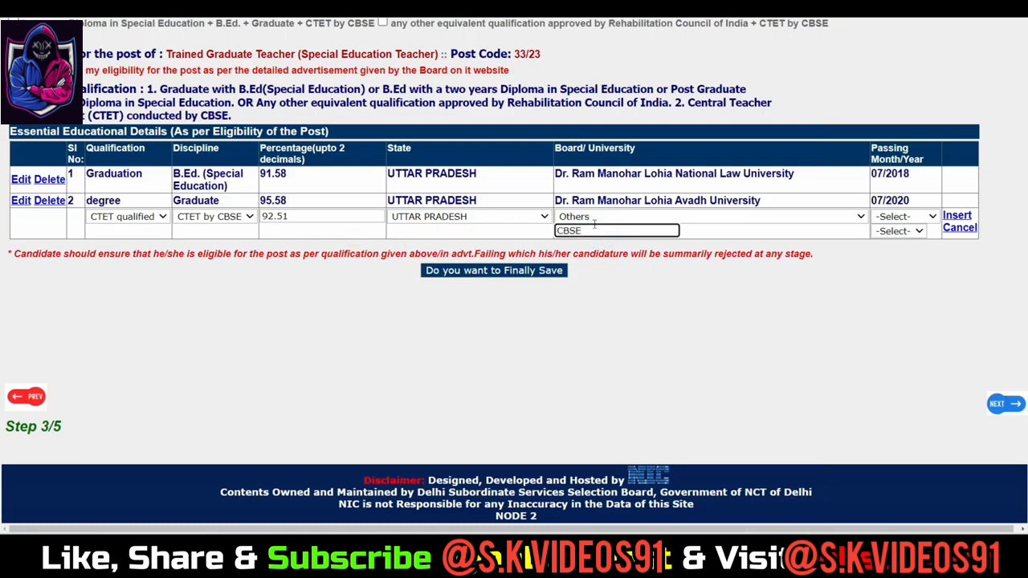
Step: Set the CTET passing date to September 2023 and insert the row
left_click(895, 217)
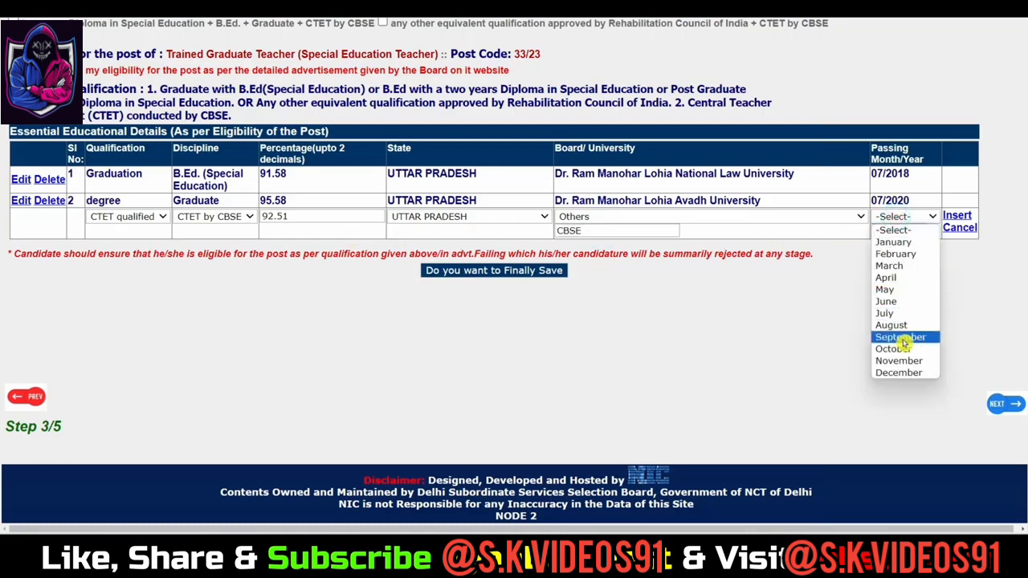
left_click(904, 337)
left_click(907, 233)
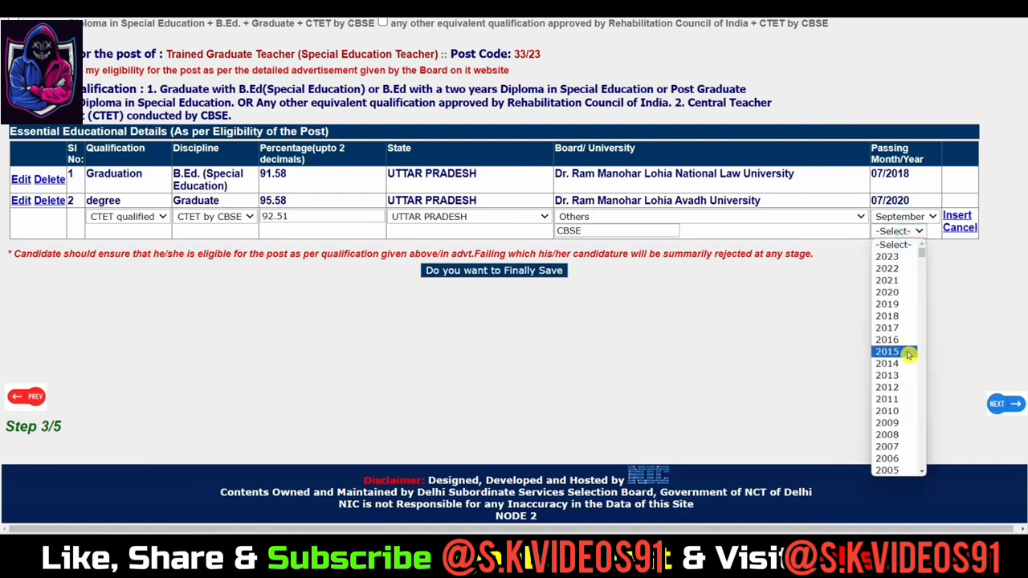
left_click(893, 257)
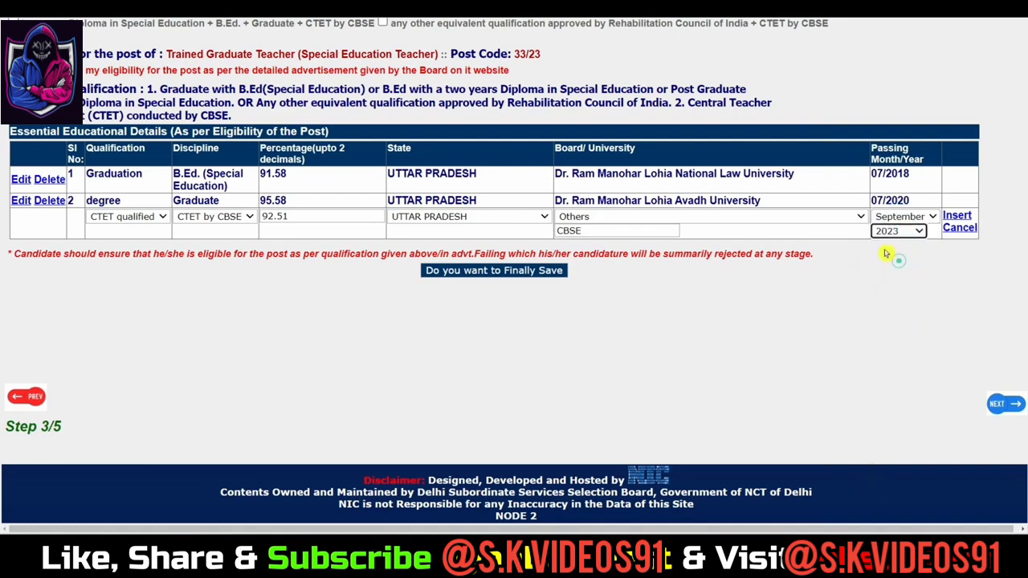
left_click(957, 214)
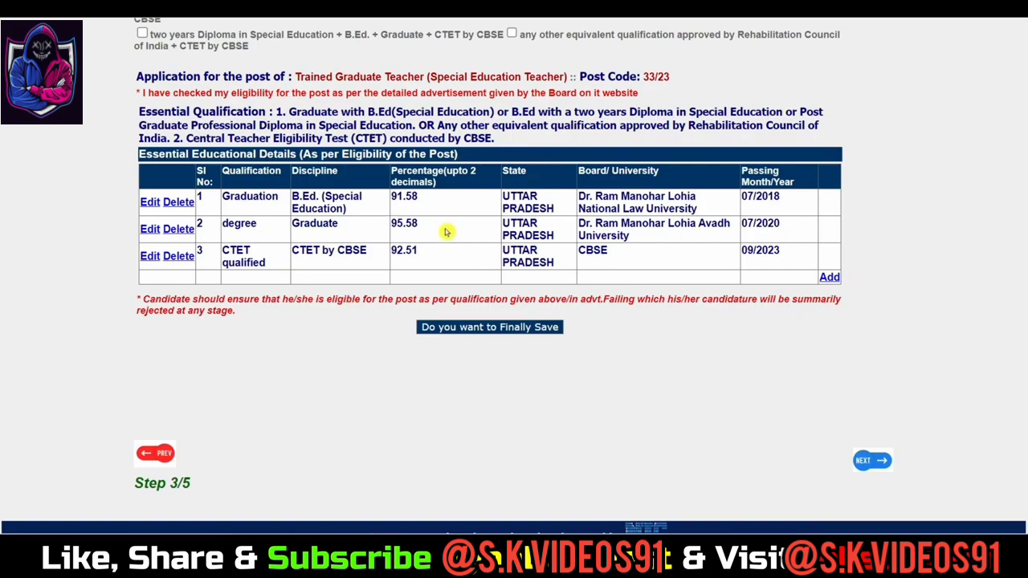
Step: Finally save the three qualification rows, confirm, and dismiss the 'Data Saved' alert
scroll(446, 231, "up", 2)
scroll(530, 208, "down", 3)
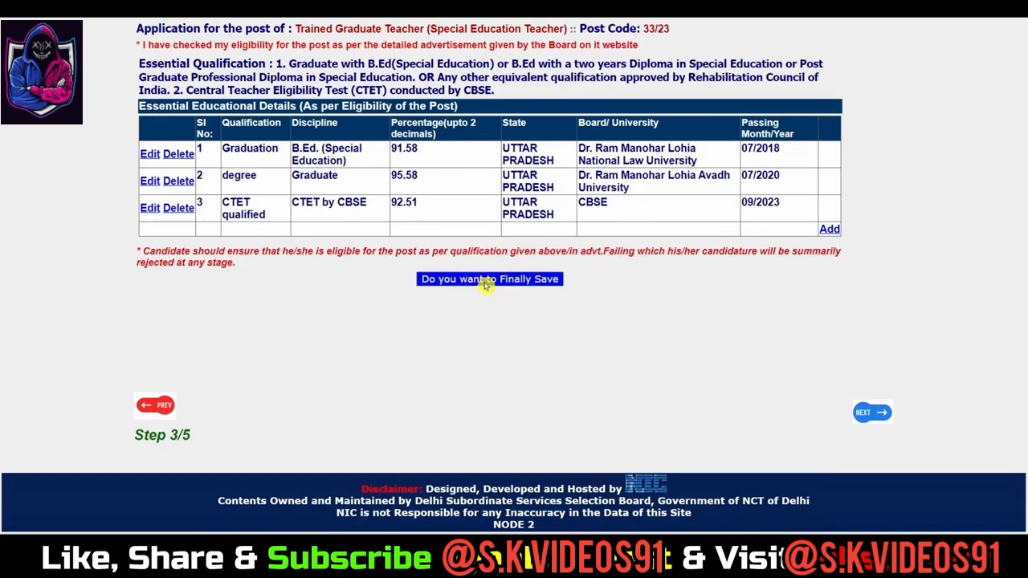
left_click(510, 280)
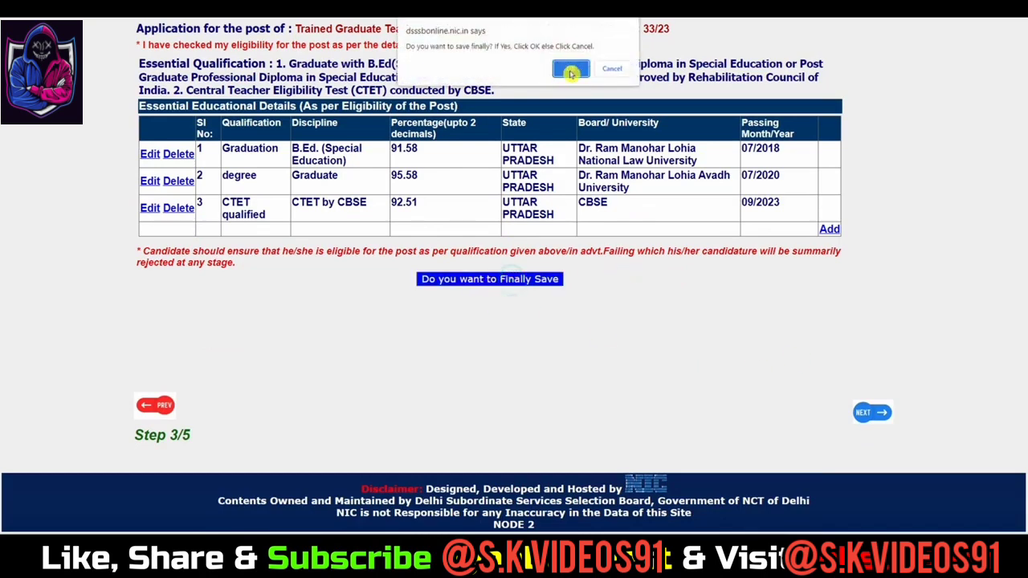
left_click(570, 69)
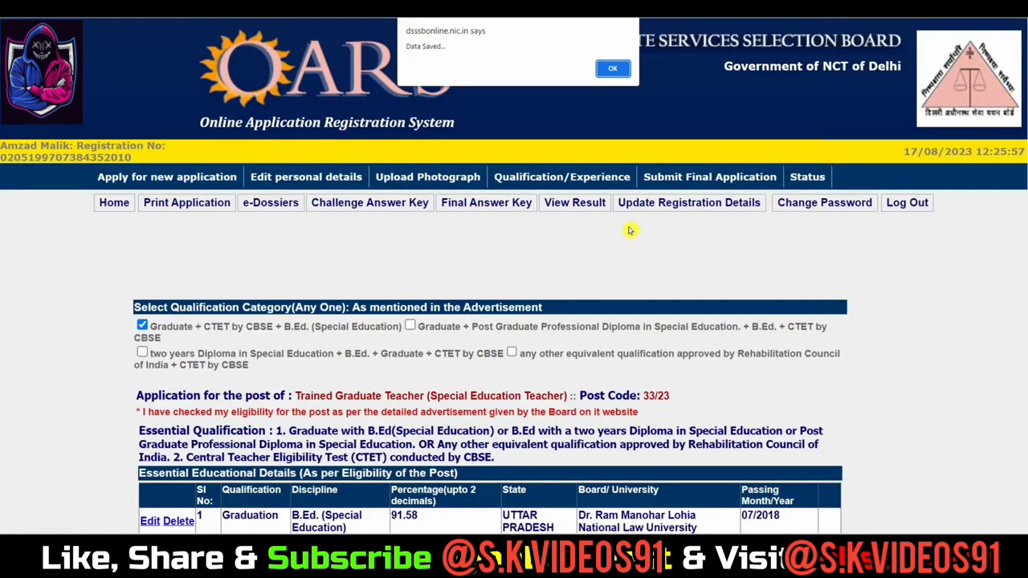
left_click(612, 69)
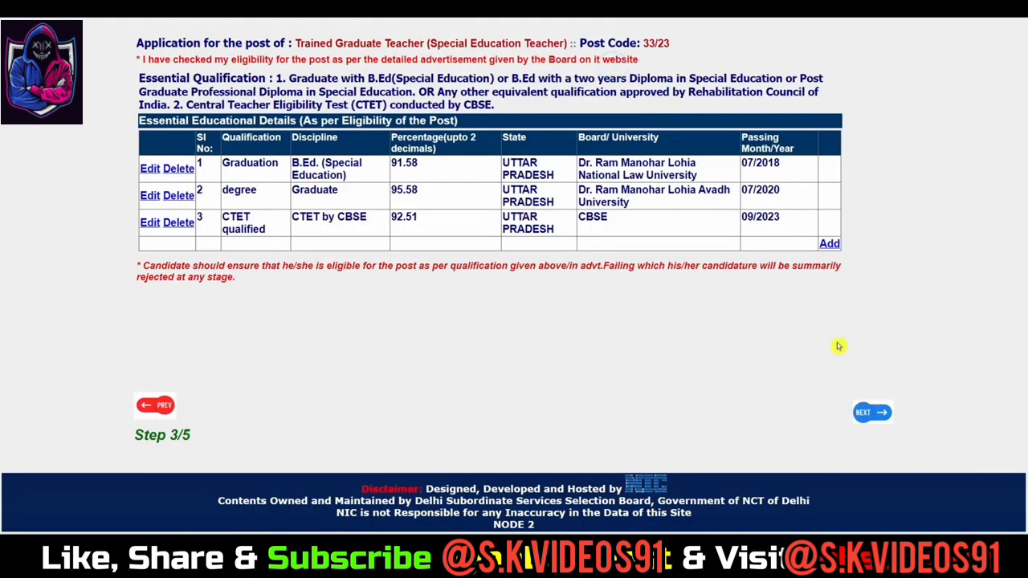